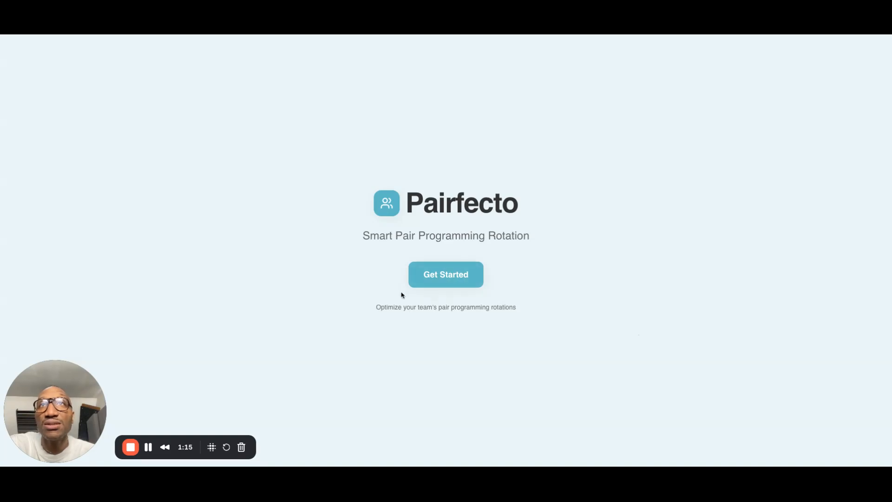
Sign in with the first listed Google account and check the account's list of created projects
click(440, 274)
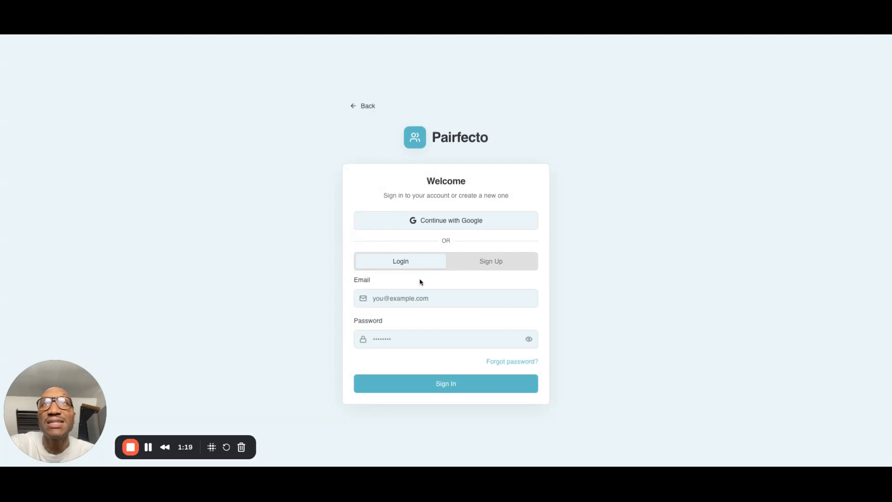
click(428, 226)
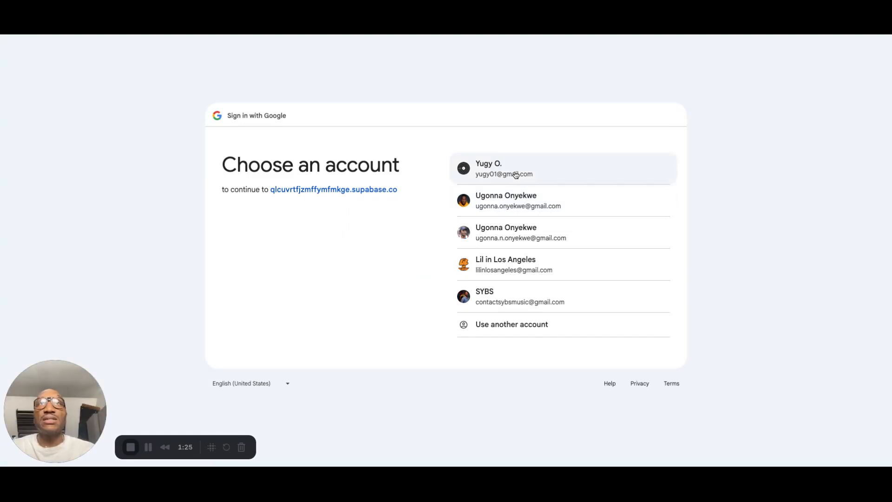
click(501, 175)
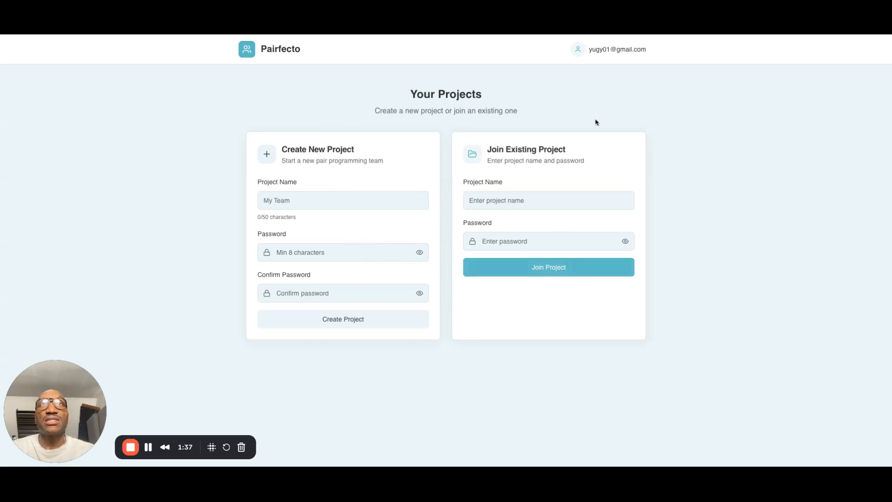
click(616, 59)
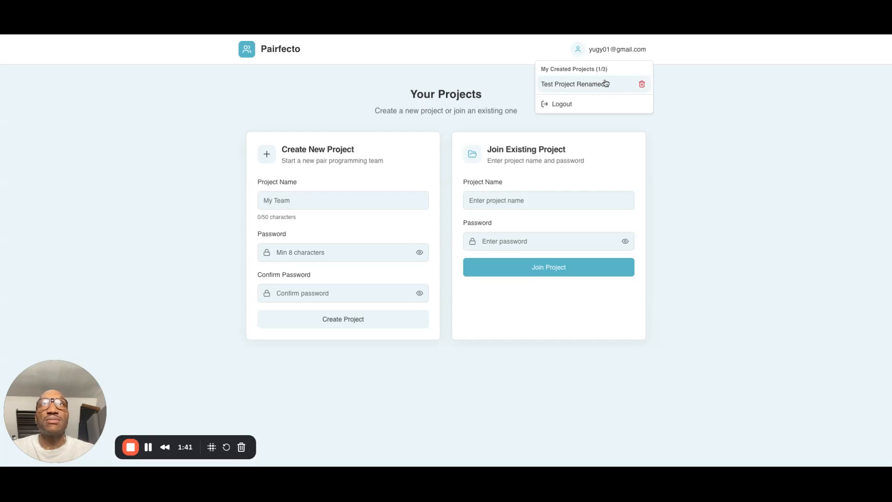
click(358, 116)
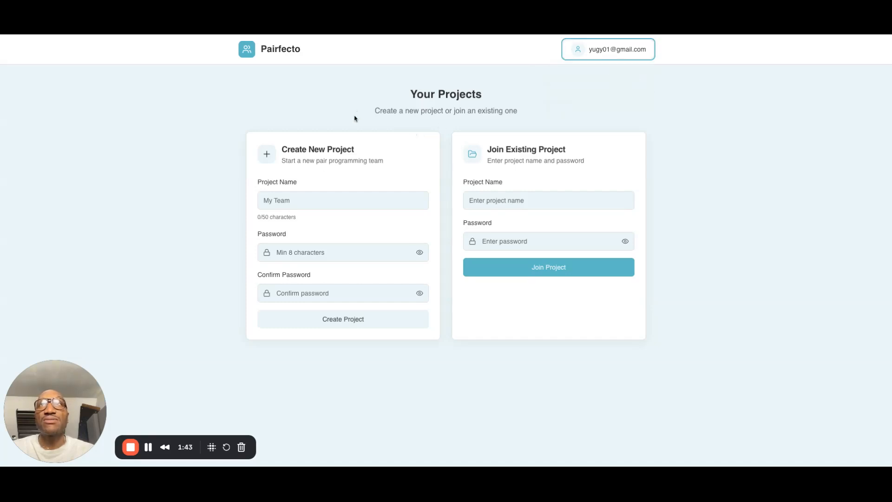
Create a new project named Test Project 3, entering and confirming a project password
click(307, 204)
text(Test Project 2)
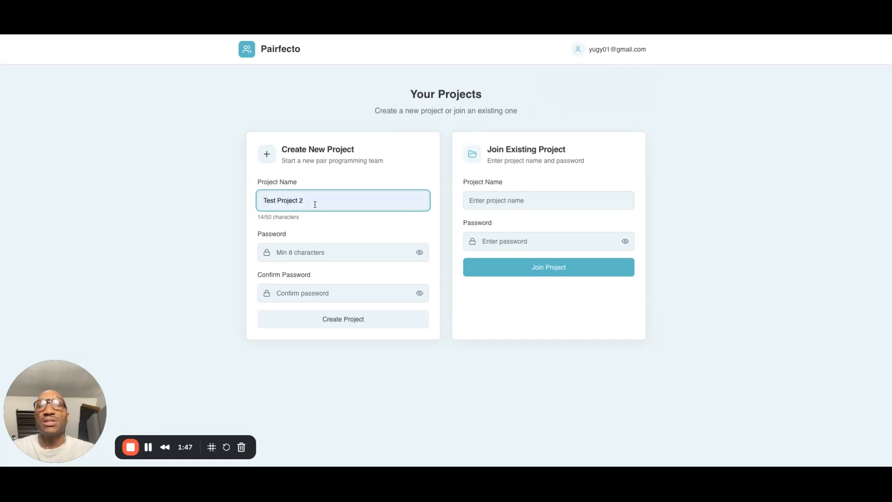
key(BackSpace)
click(292, 251)
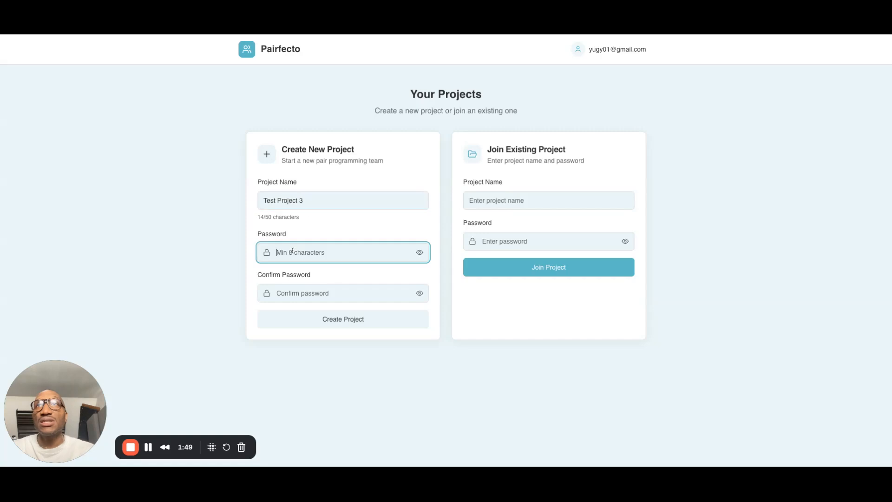
text(••)
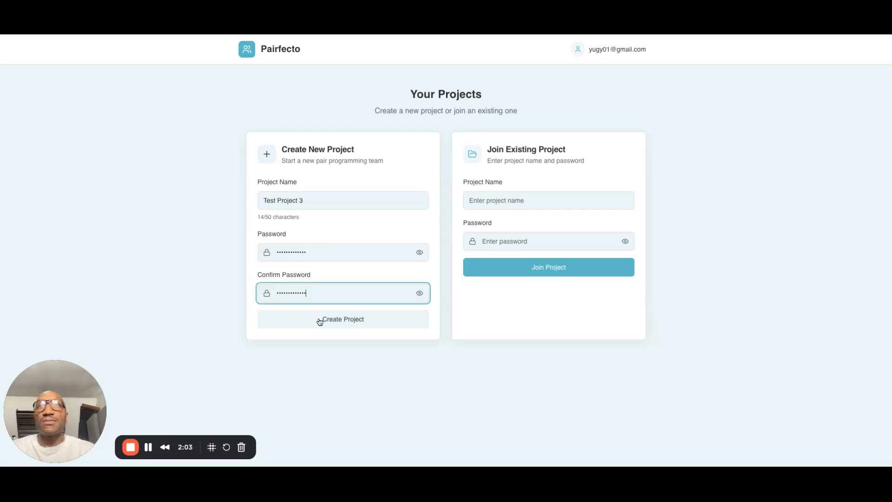
click(320, 319)
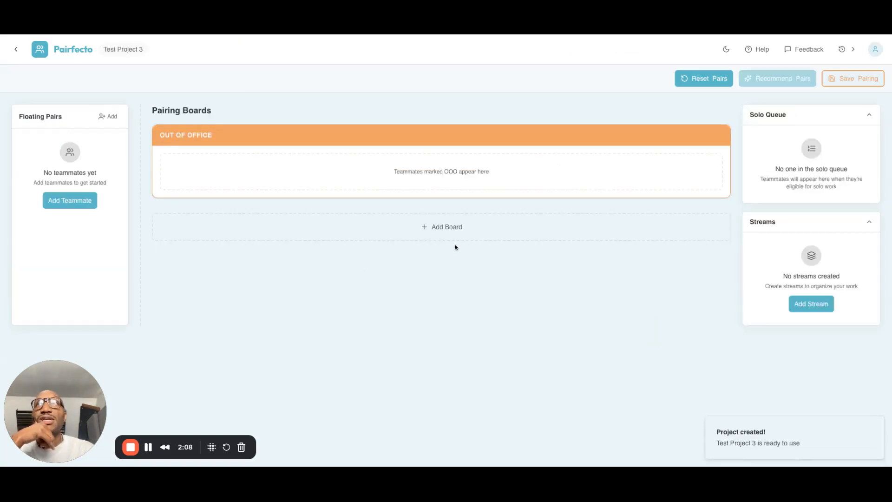
Add two teammates named "teammate 1" and "teammate 2" to the floating pairs
click(103, 116)
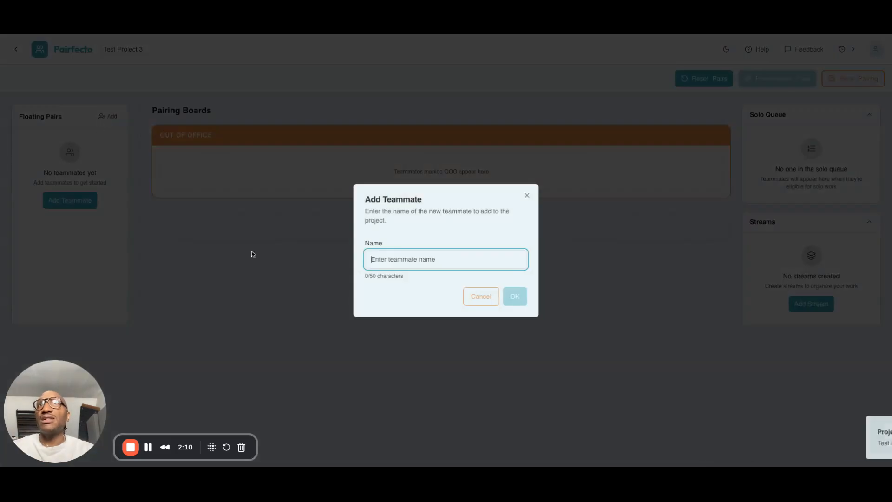
text(teammate 1)
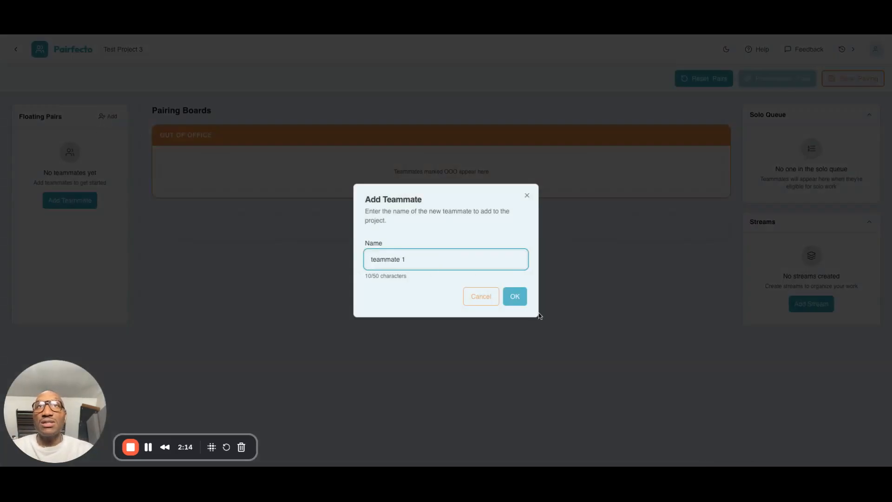
click(513, 295)
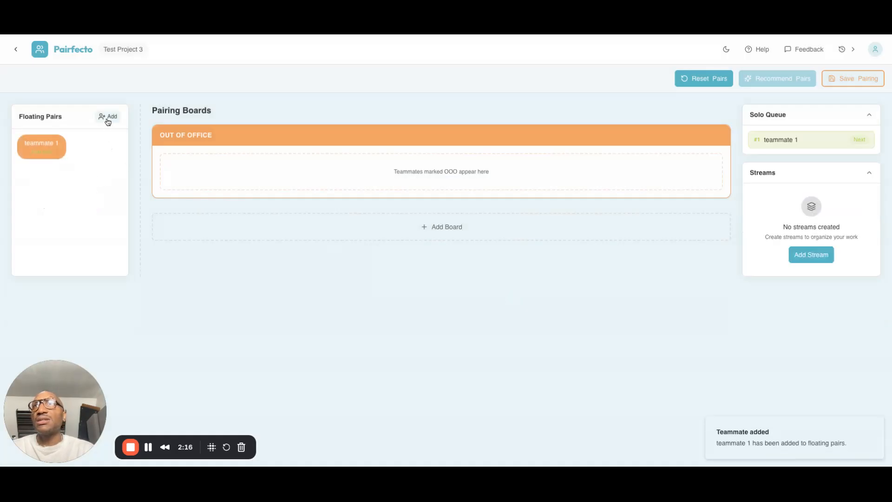
click(107, 116)
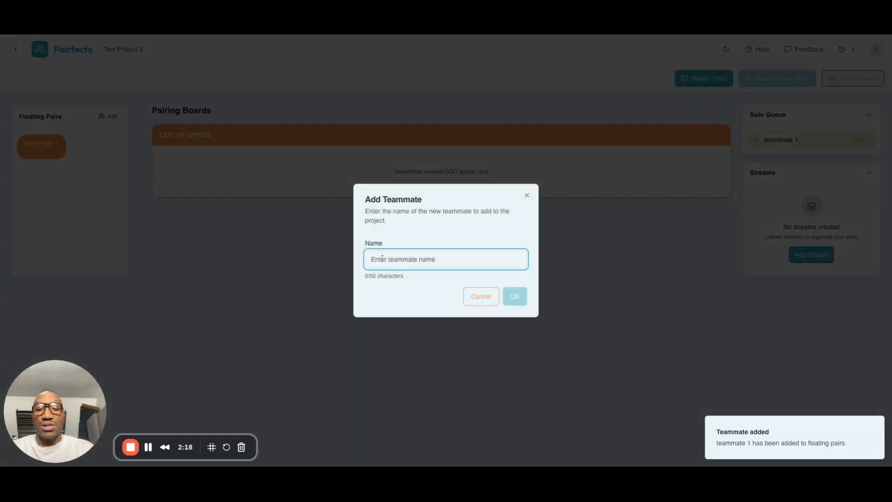
text(teammate 2)
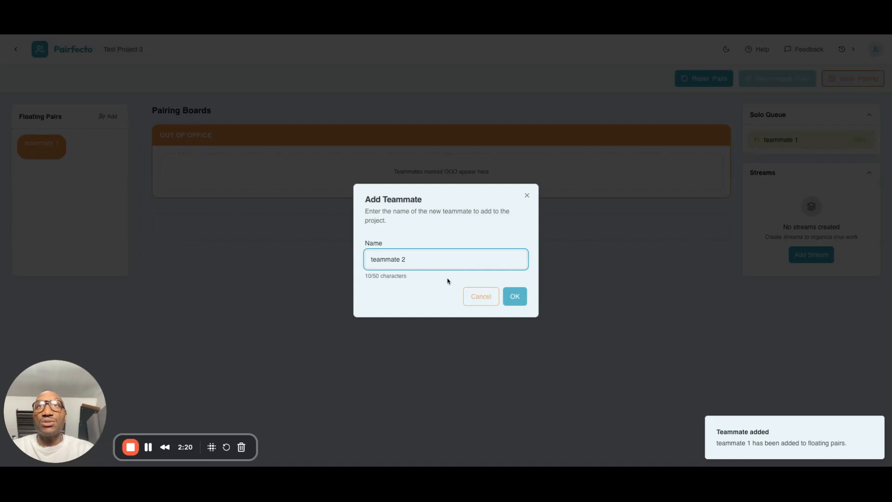
click(514, 296)
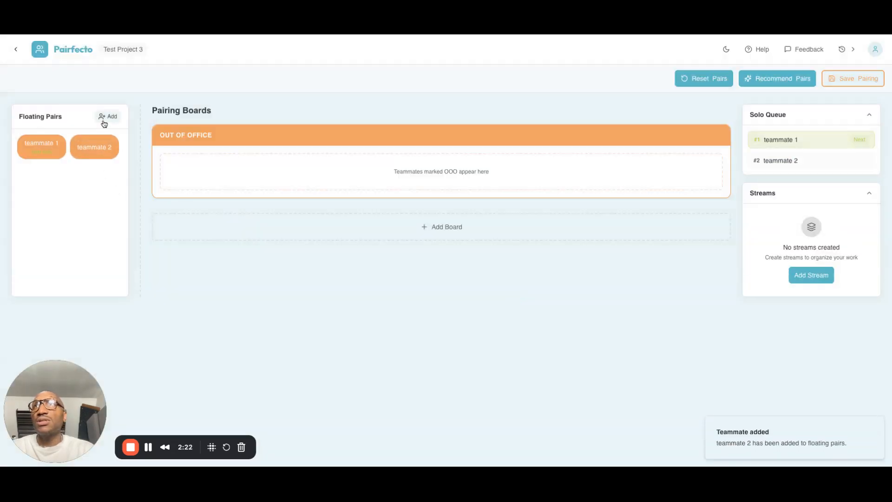
Add two more teammates named "teammate 3" and "teammate 4" to the floating pairs
click(106, 117)
text(te)
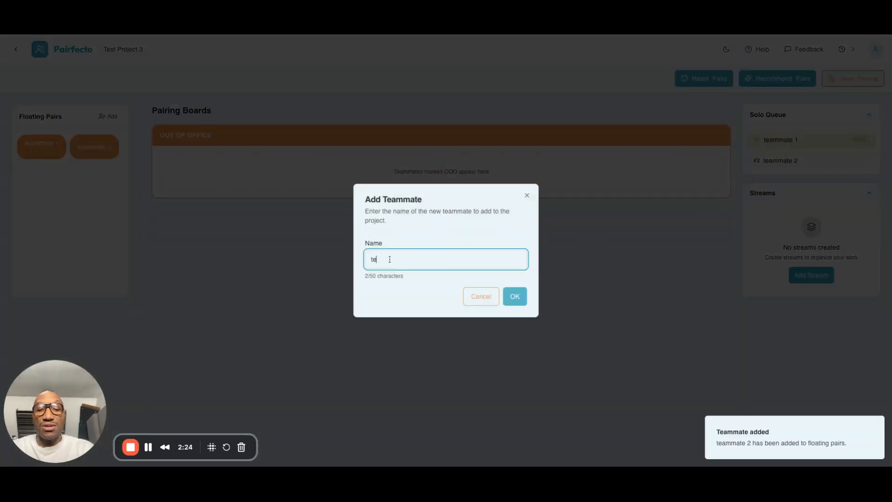
text(ammate 3)
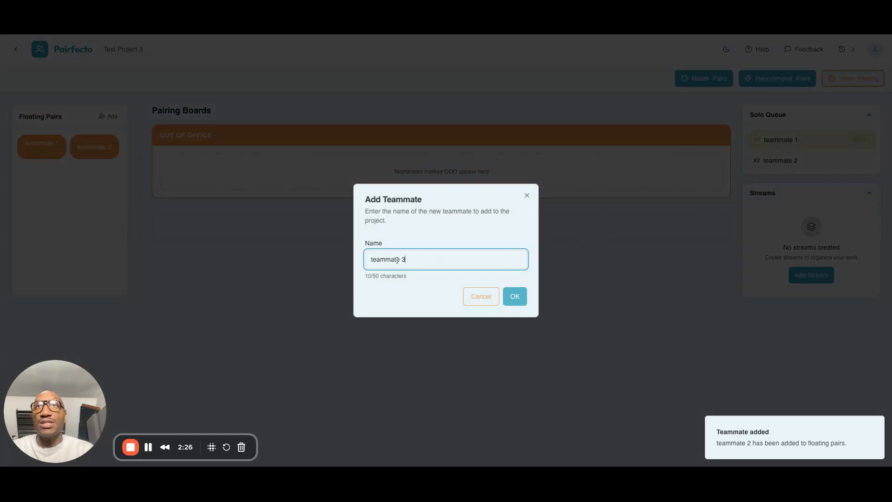
click(515, 296)
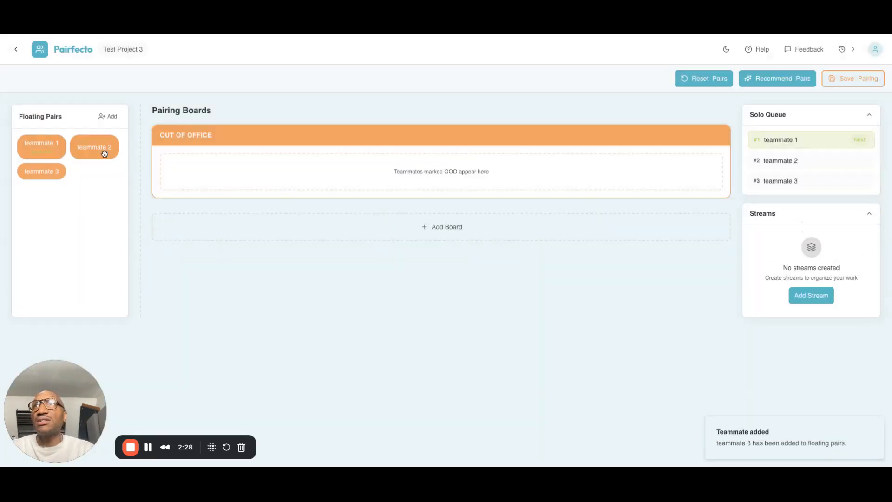
click(107, 117)
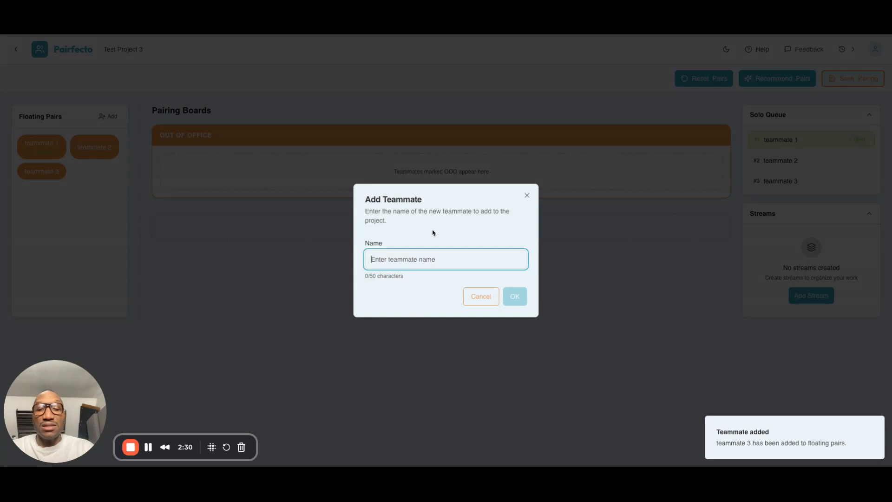
text(teammate 4)
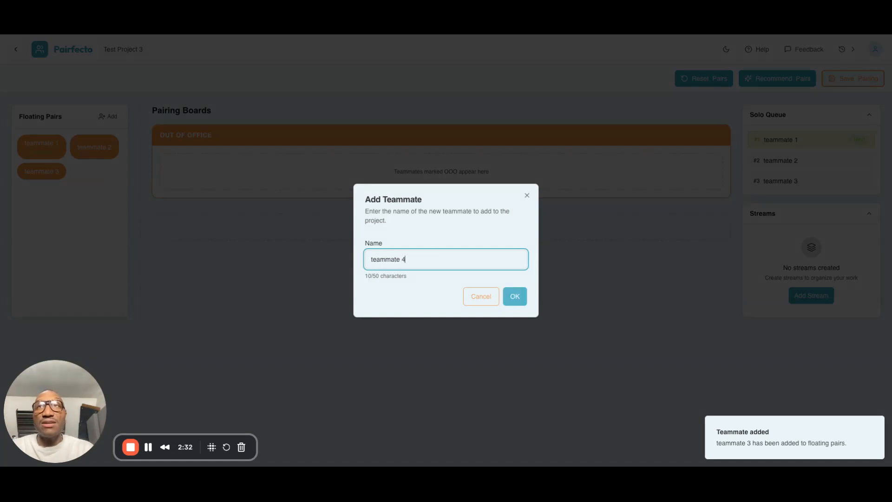
click(515, 296)
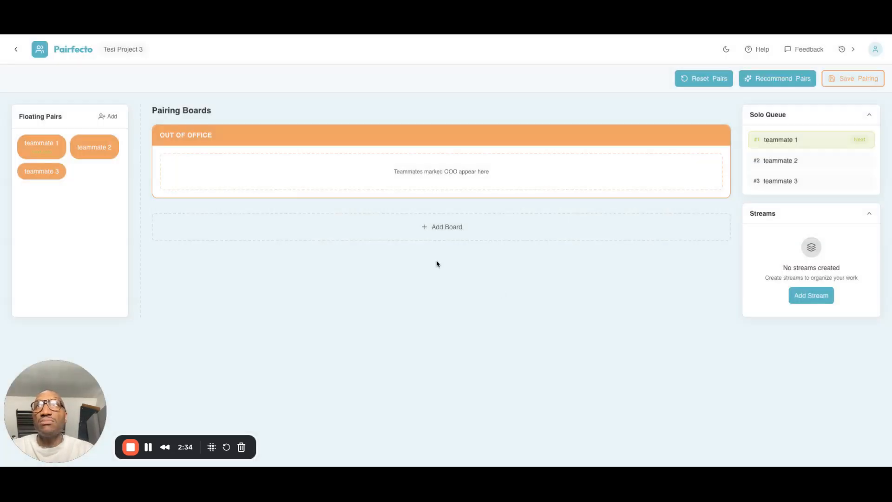
Add a fifth teammate named "teammate 5" to the floating pairs
click(109, 117)
text(teammate 5)
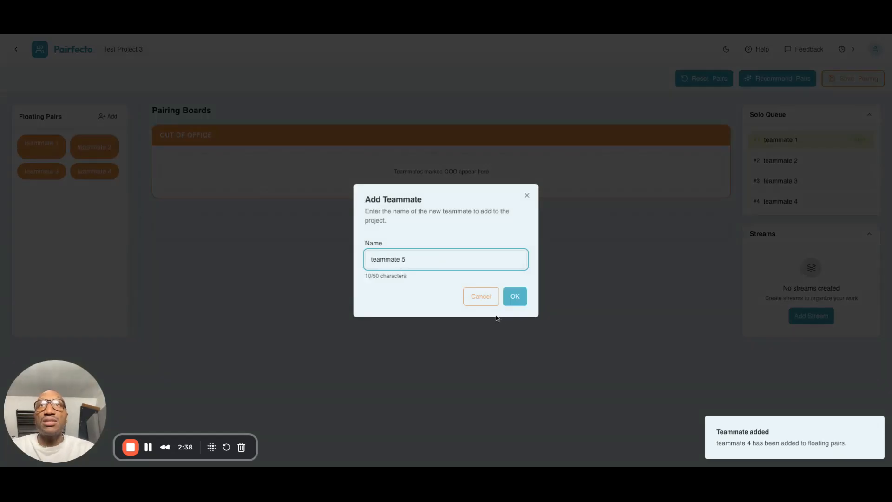
click(514, 296)
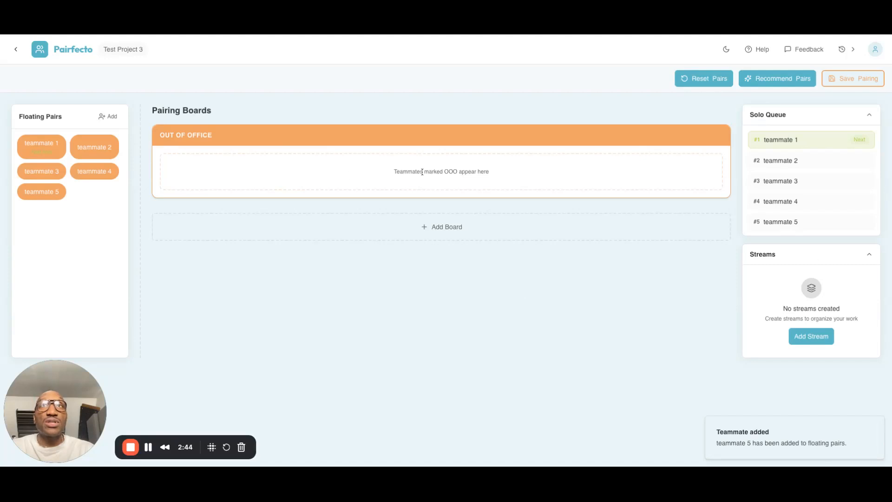
click(436, 227)
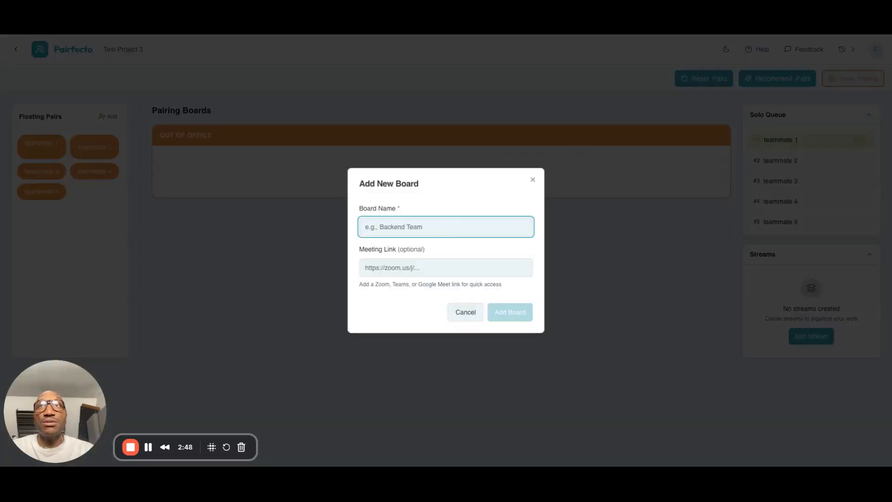
text(Z)
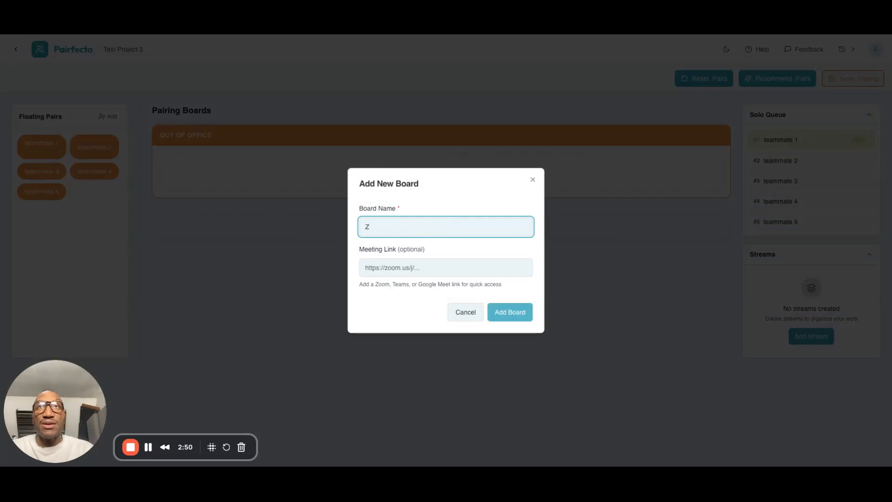
text(oom room 1)
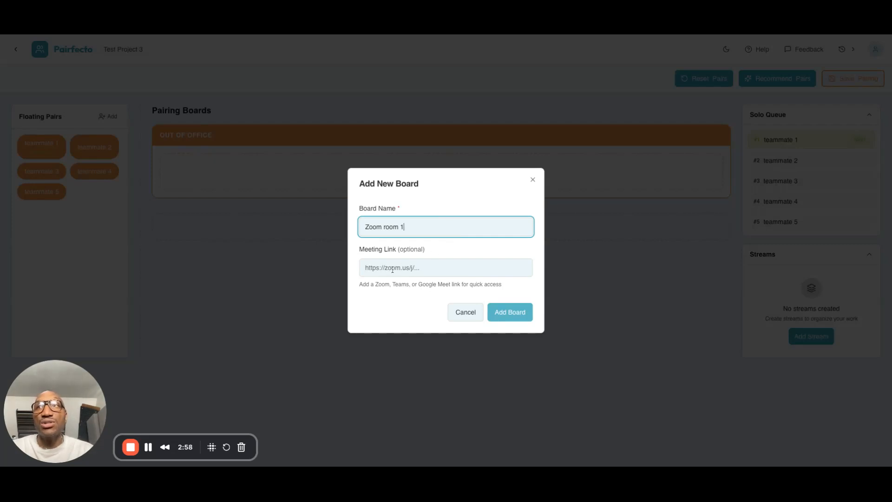
click(428, 268)
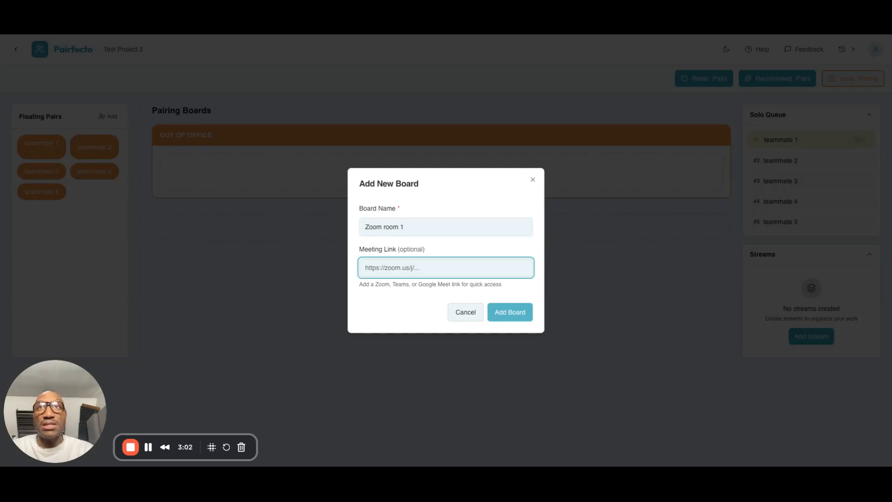
text(https://zoom.us/j/123456789#success)
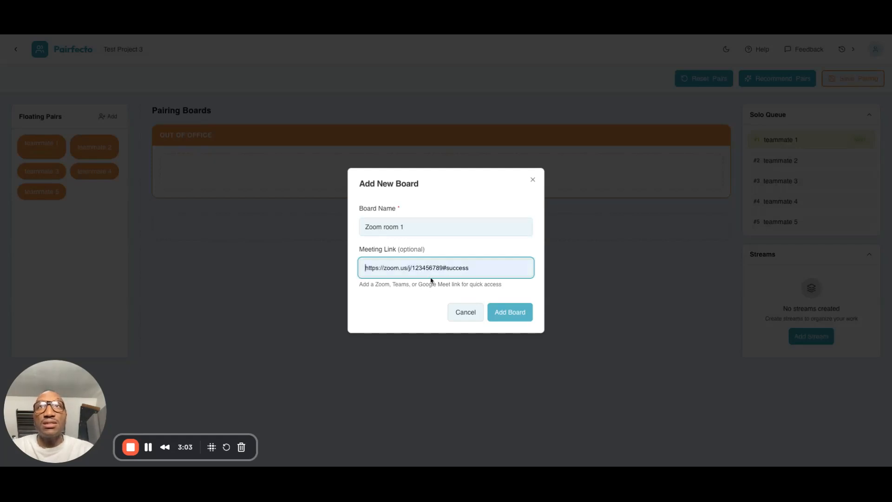
click(508, 313)
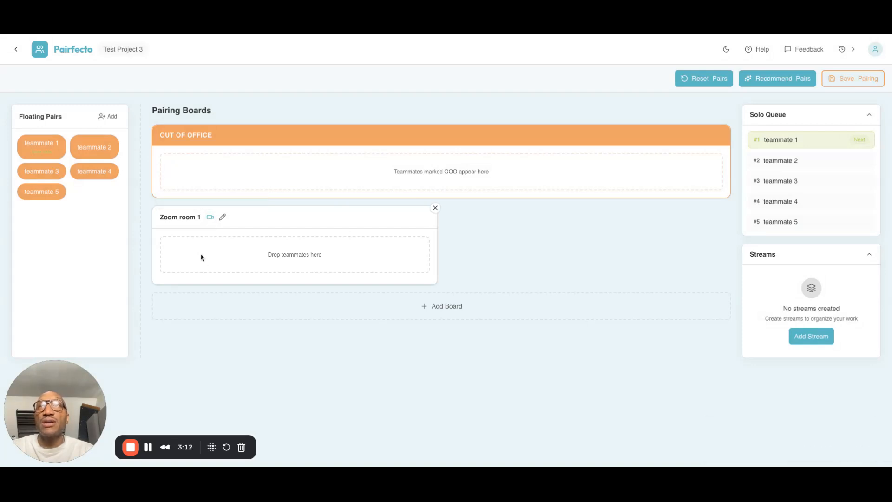
Add two pairing boards named "zoom room 2" and "zoom room 3" without meeting links
click(438, 304)
text(zoom room 2)
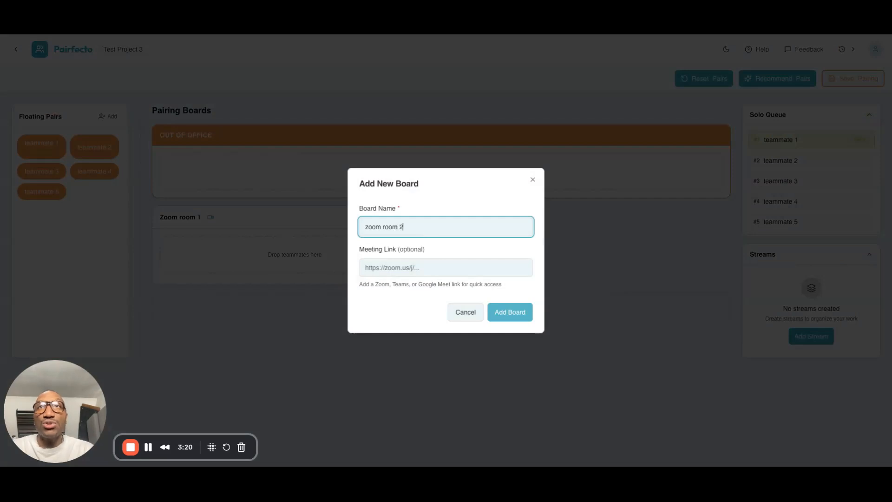
click(511, 312)
click(416, 315)
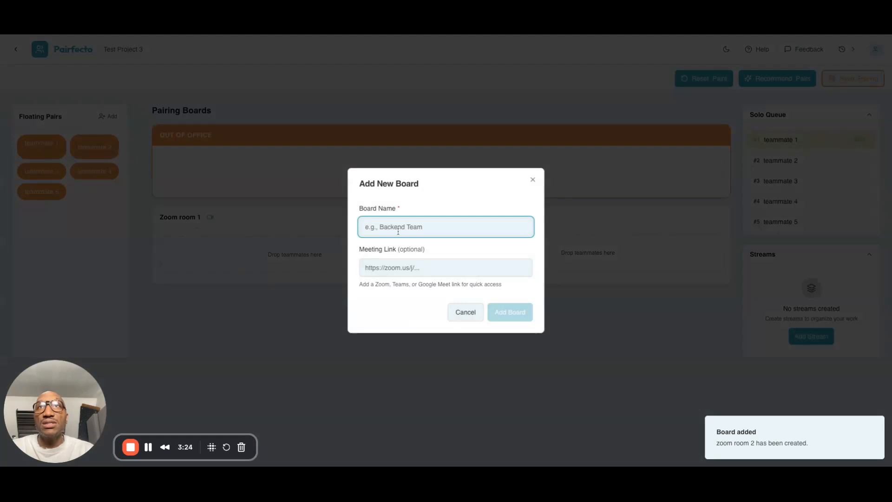
text(zoom room 3)
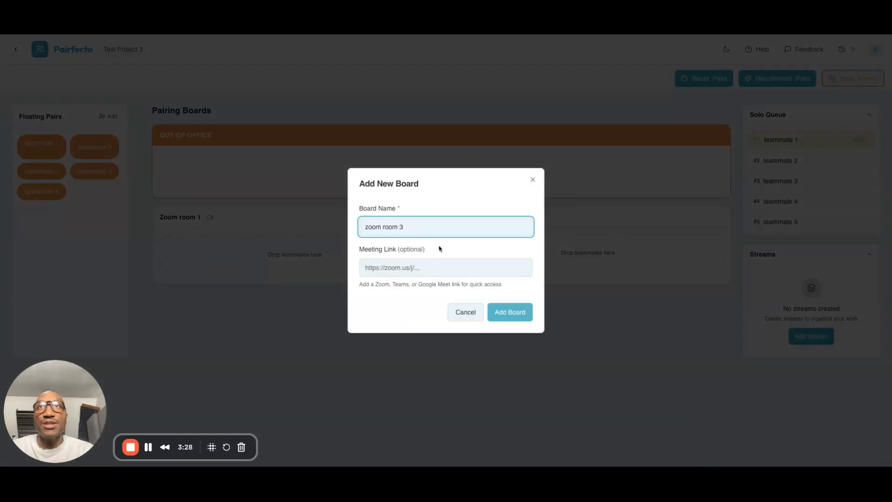
click(495, 313)
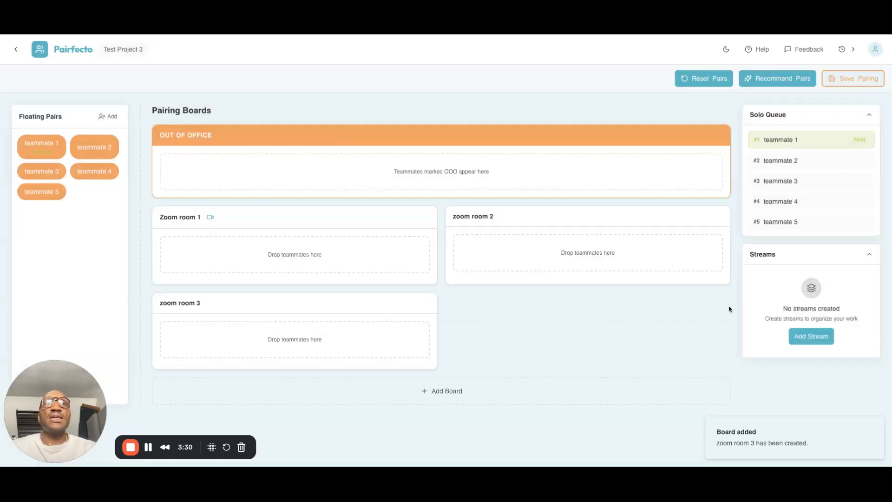
Add two work streams named "front end fix" and "client issues"
click(814, 339)
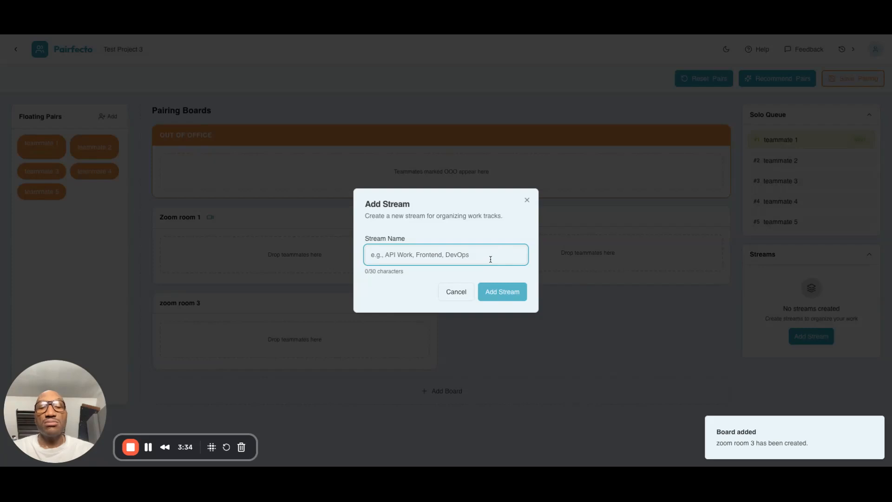
text(front end)
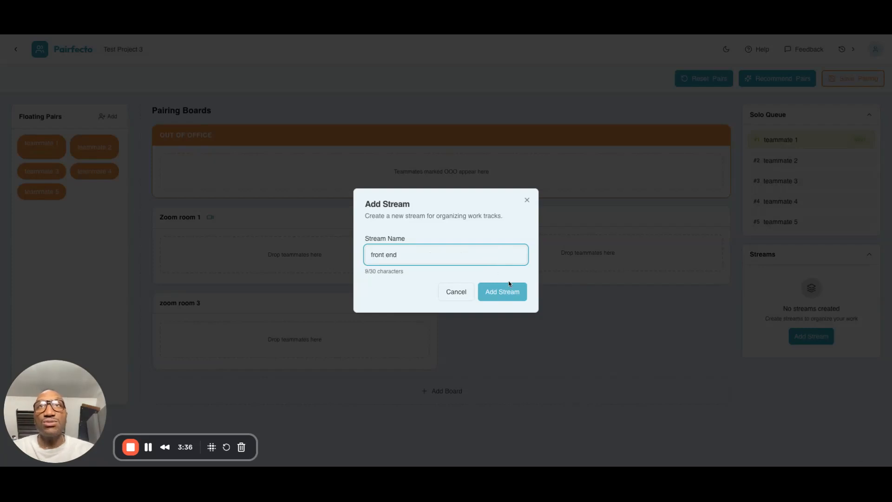
text( fix)
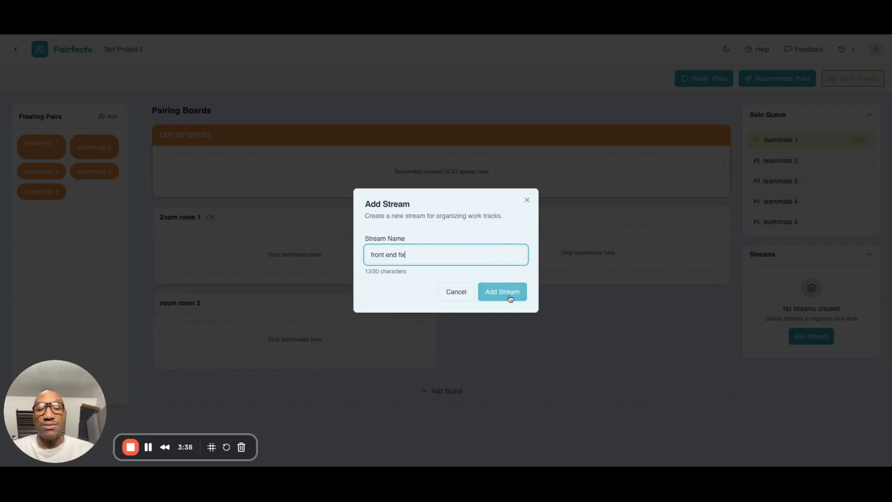
click(522, 296)
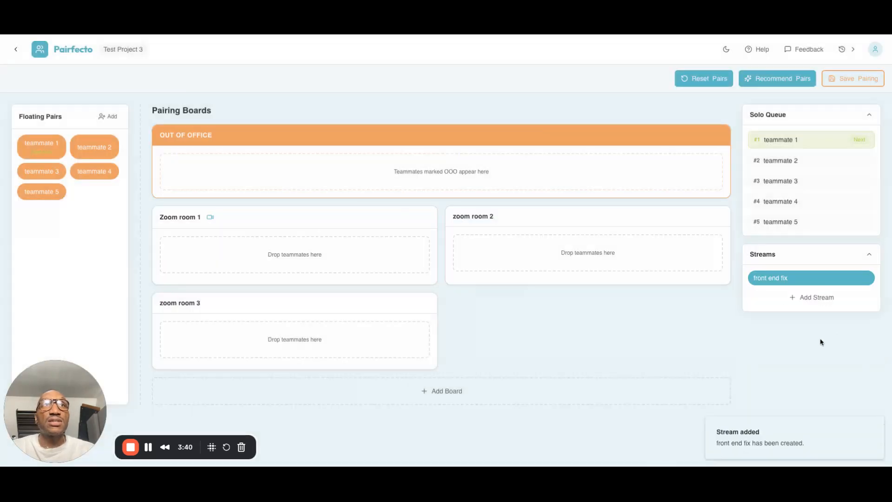
click(803, 300)
text(cli)
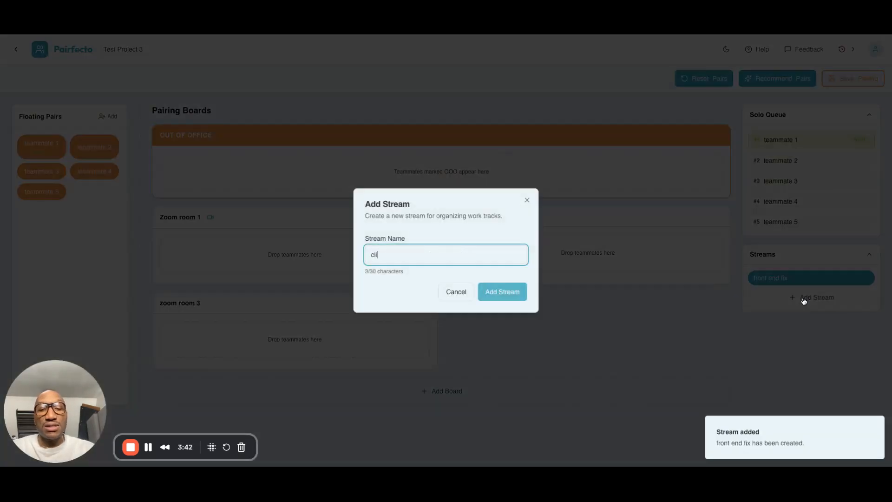
text(ent issues)
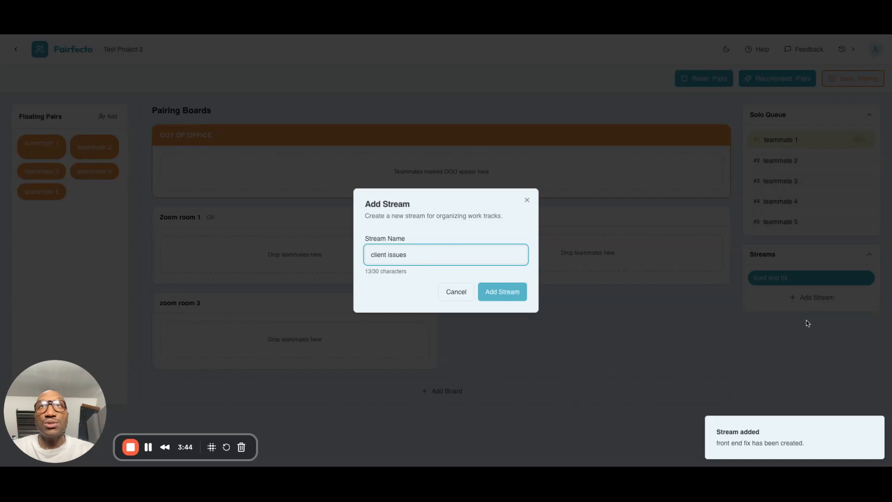
click(519, 293)
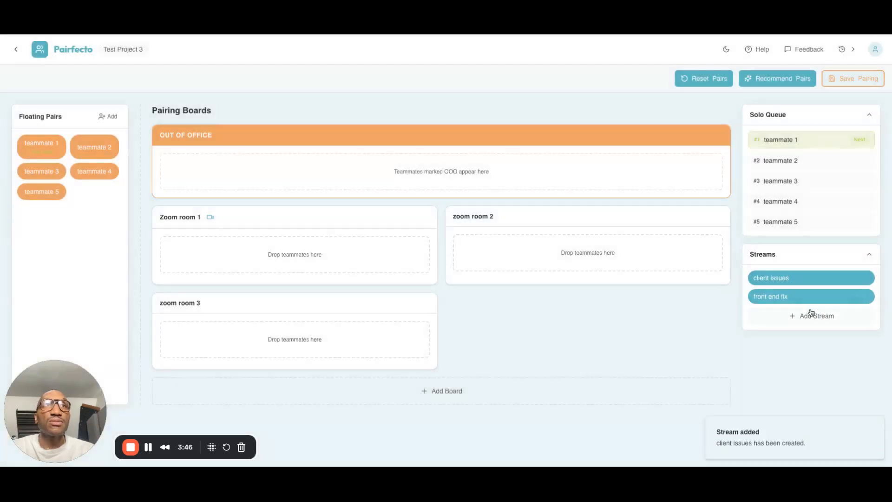
Add two more work streams named "client requests" and "API work"
click(805, 319)
text(client )
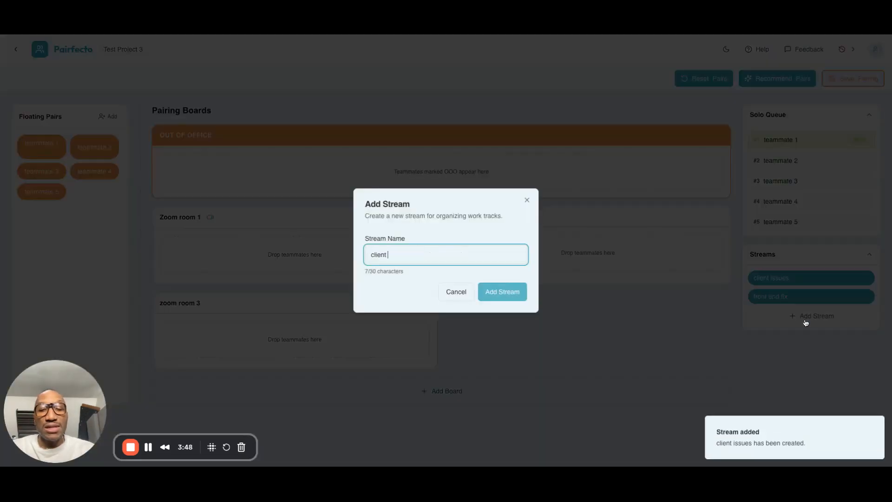
text(requests)
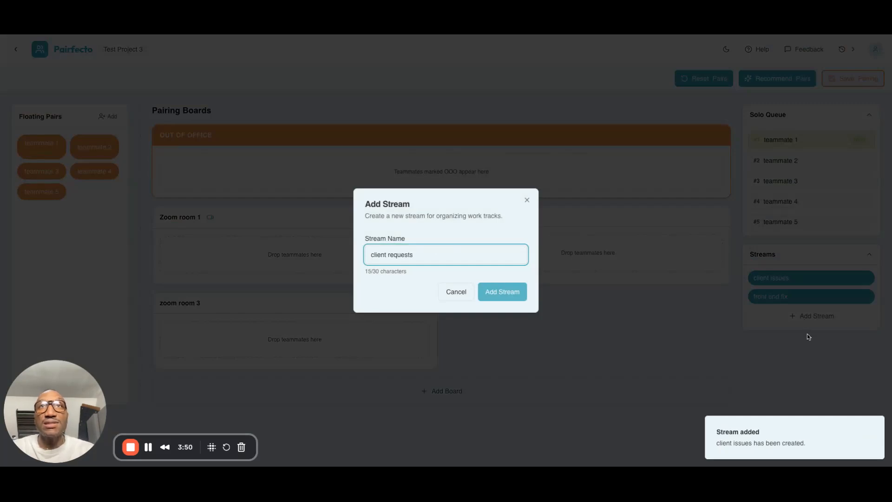
click(511, 298)
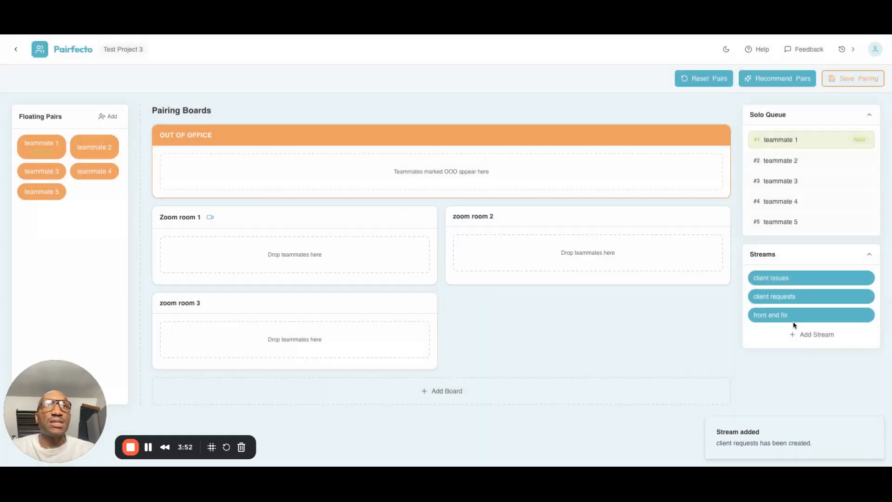
click(791, 335)
text(api wo)
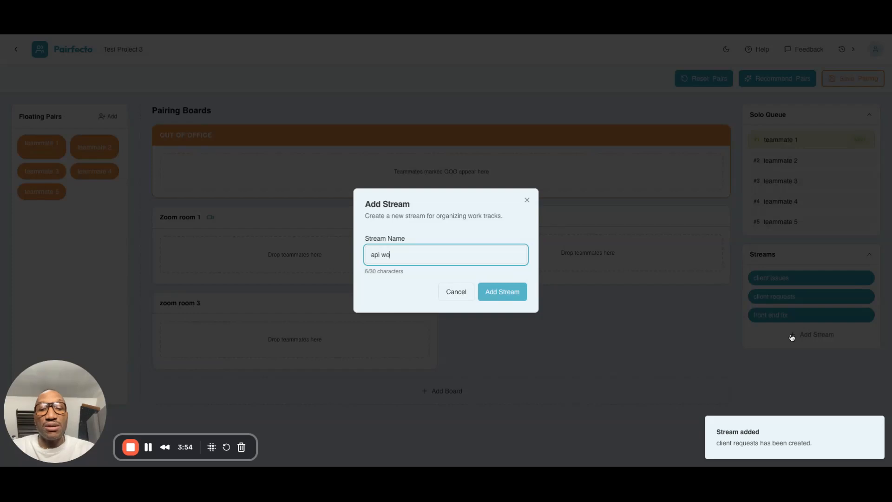
click(496, 297)
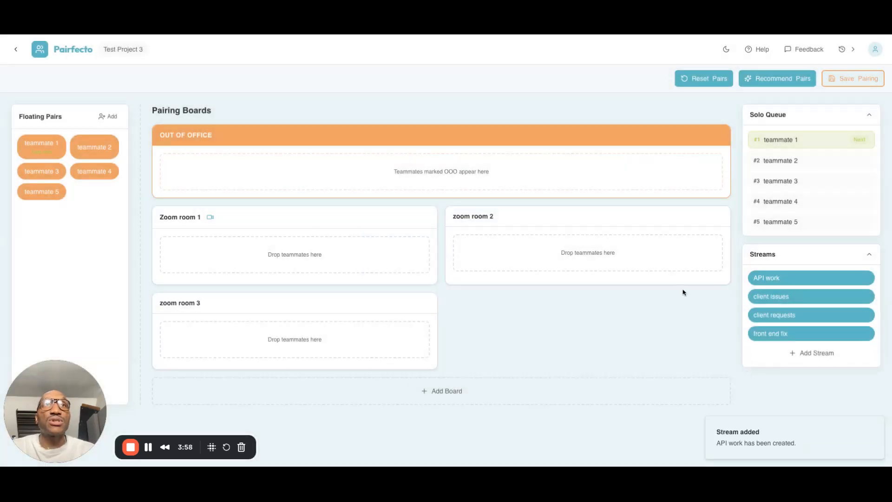
Assign the API work stream to Zoom room 1, client issues to zoom room 2 and front end fix to zoom room 3
mouse_move(770, 278)
drag(770, 278, 630, 211)
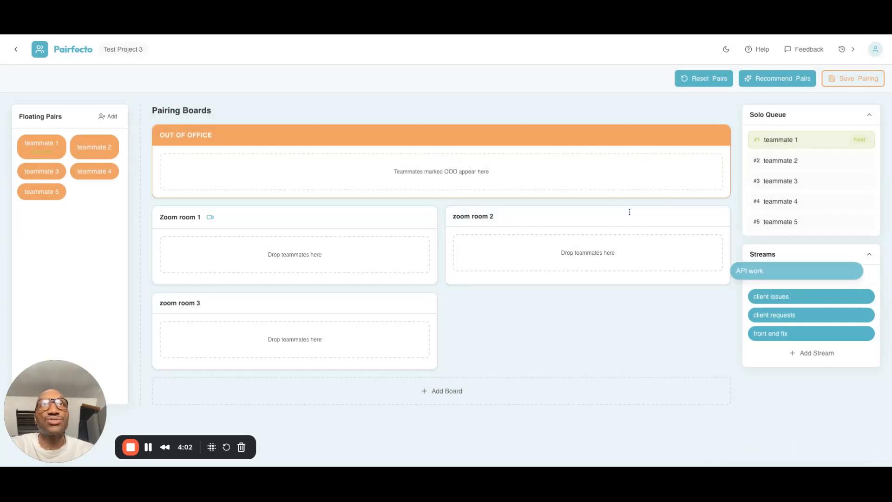
drag(780, 296, 408, 219)
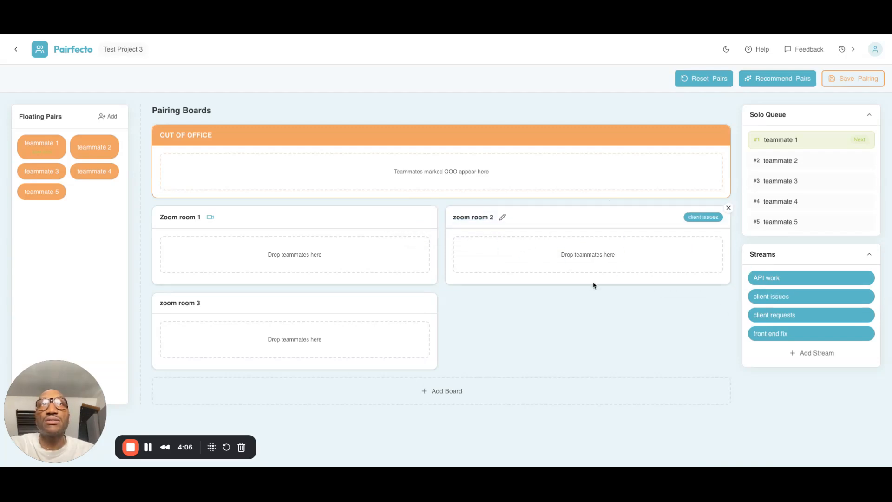
drag(783, 276, 282, 222)
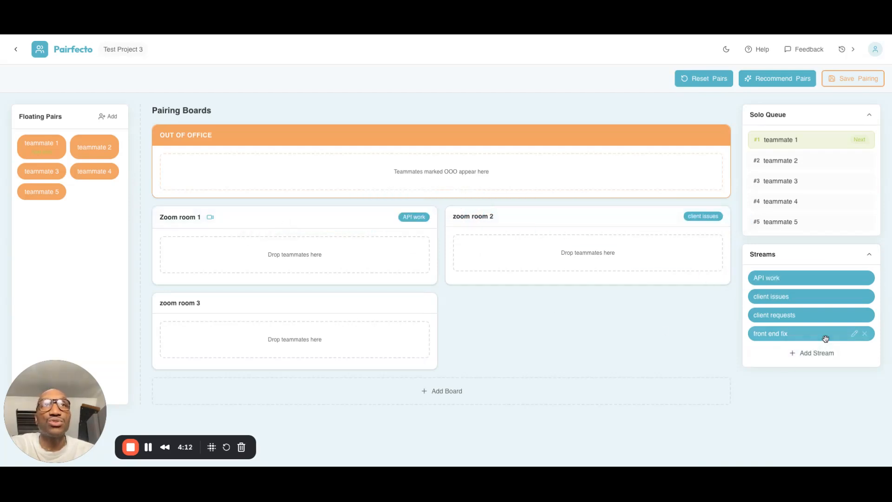
mouse_move(788, 323)
drag(787, 330, 348, 302)
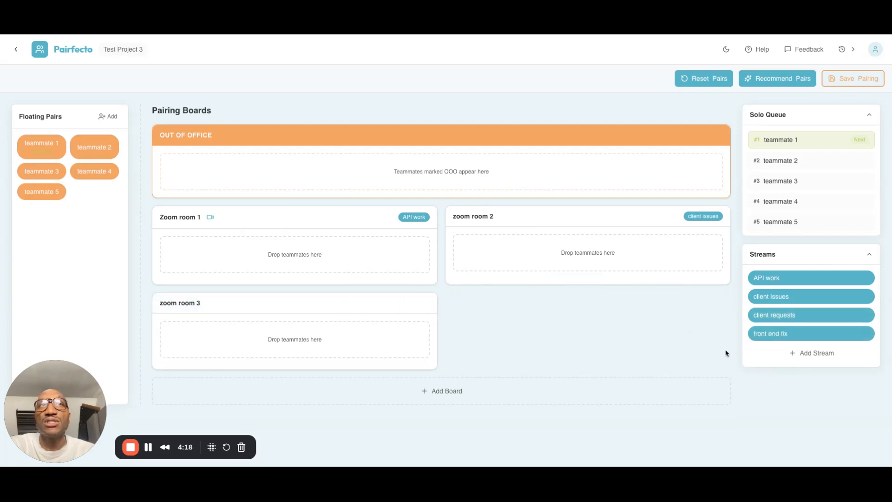
drag(767, 333, 302, 304)
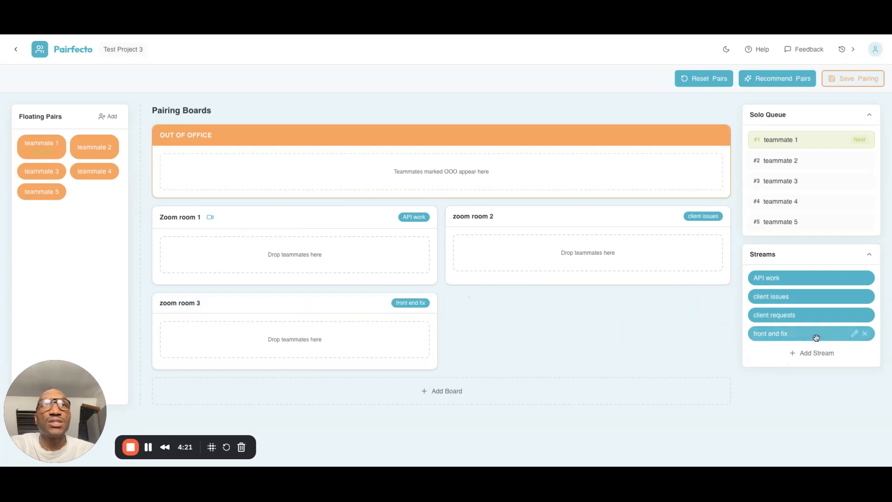
click(855, 334)
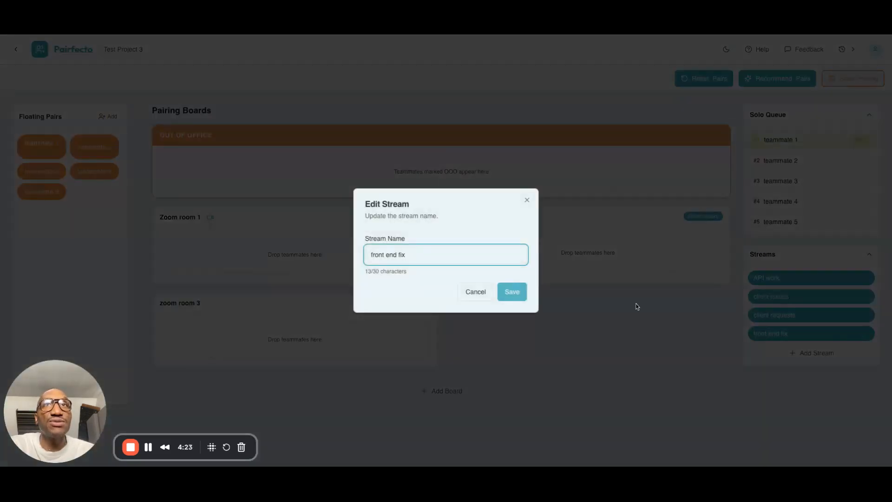
click(479, 292)
mouse_move(870, 333)
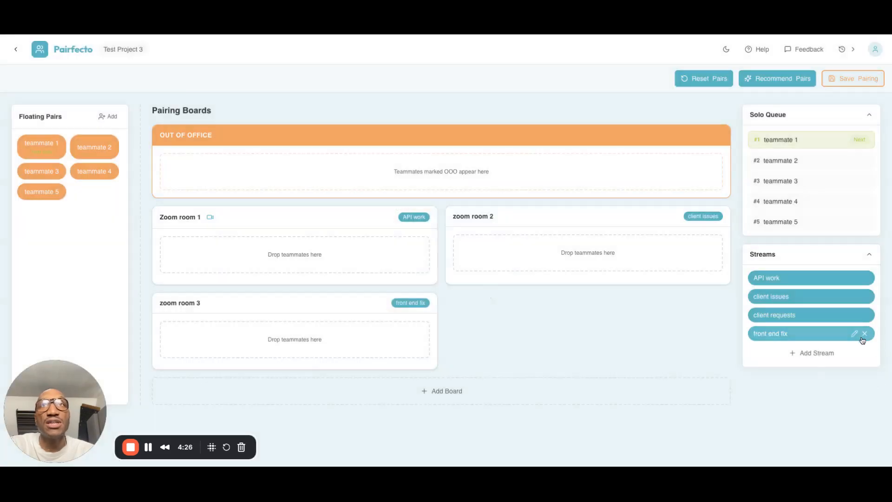
mouse_move(430, 300)
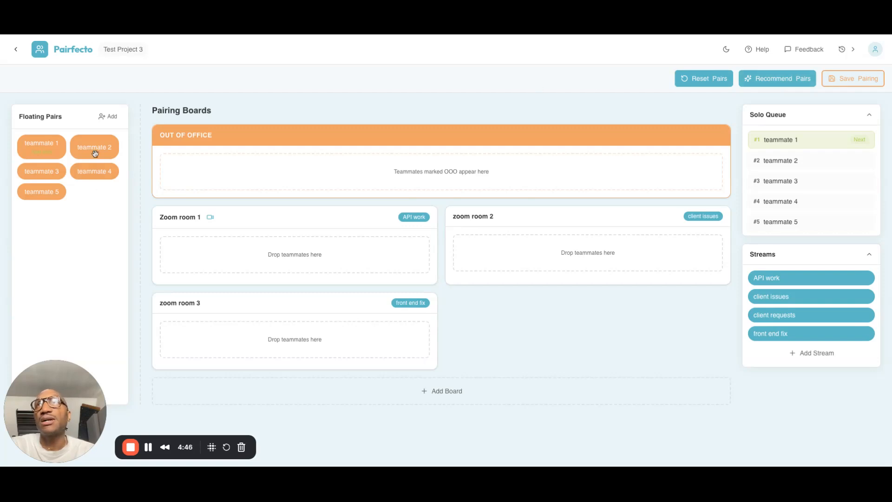
Add a teammate named "teeammate 6" to the floating pairs and mark that teammate as out of office
click(111, 117)
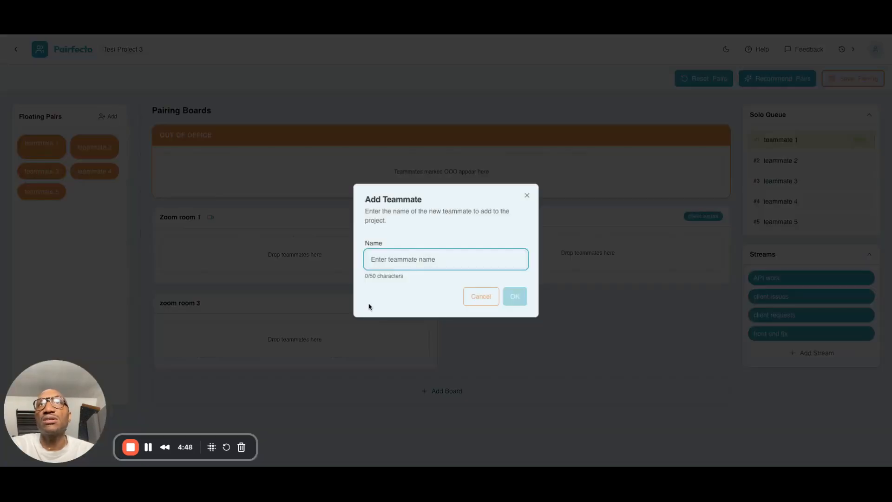
text(teeammate 6)
key(Return)
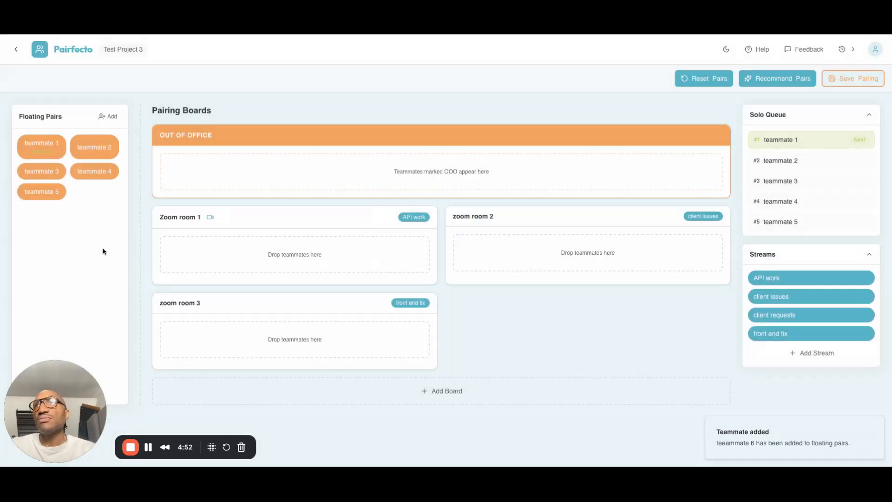
right_click(101, 193)
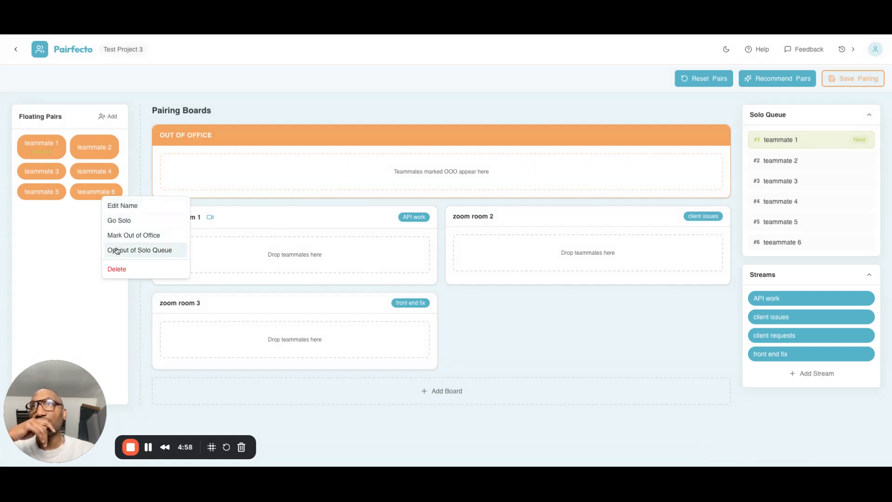
click(119, 240)
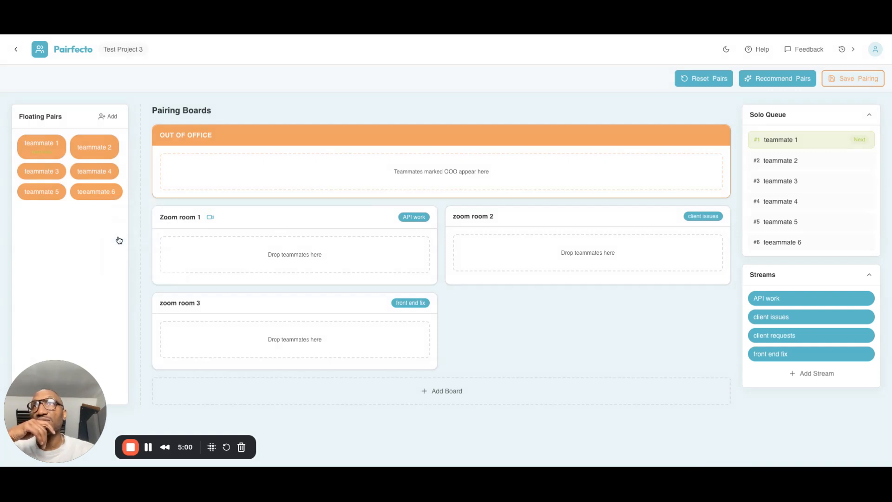
right_click(49, 148)
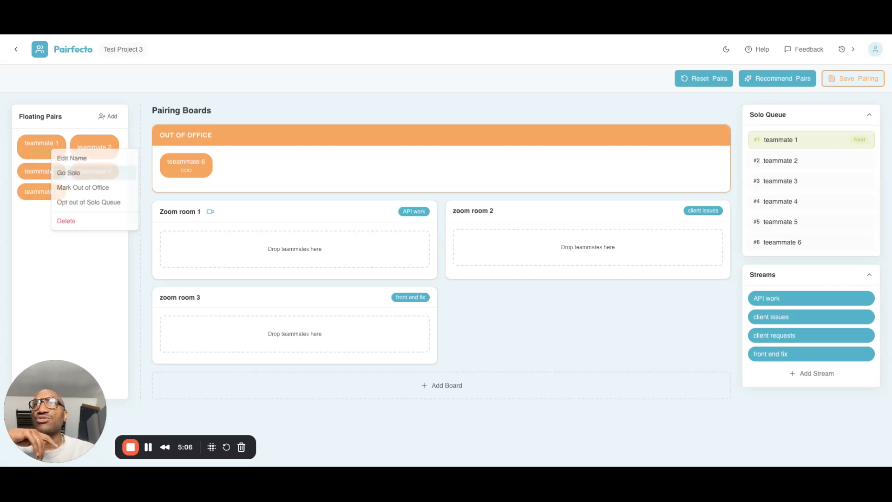
click(68, 173)
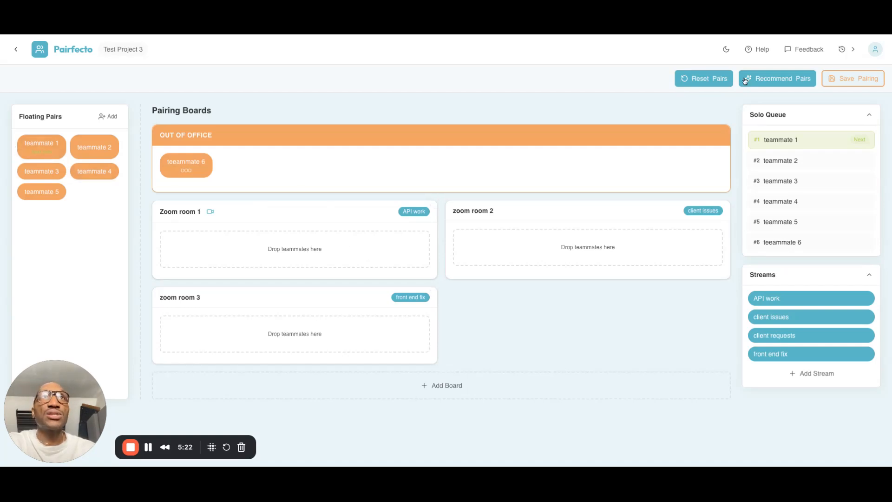
Generate recommended pairs and assign the remaining floating teammate 5 to Zoom room 1
click(762, 77)
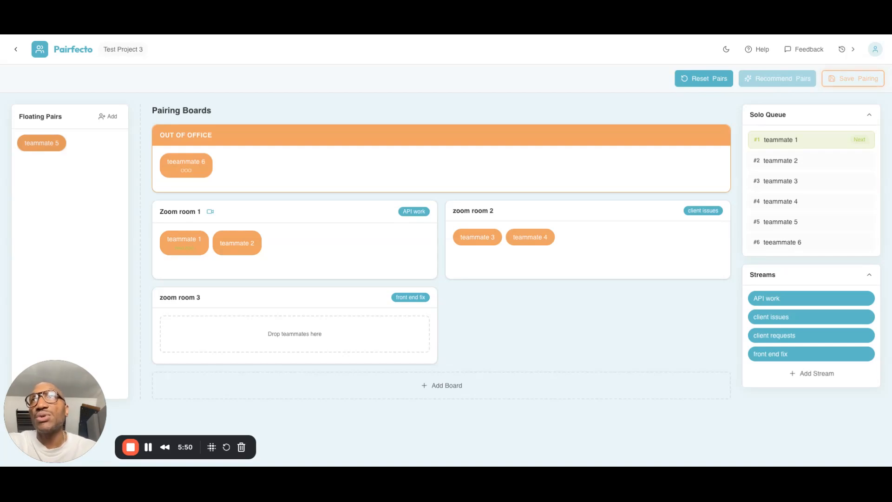
drag(69, 409, 335, 250)
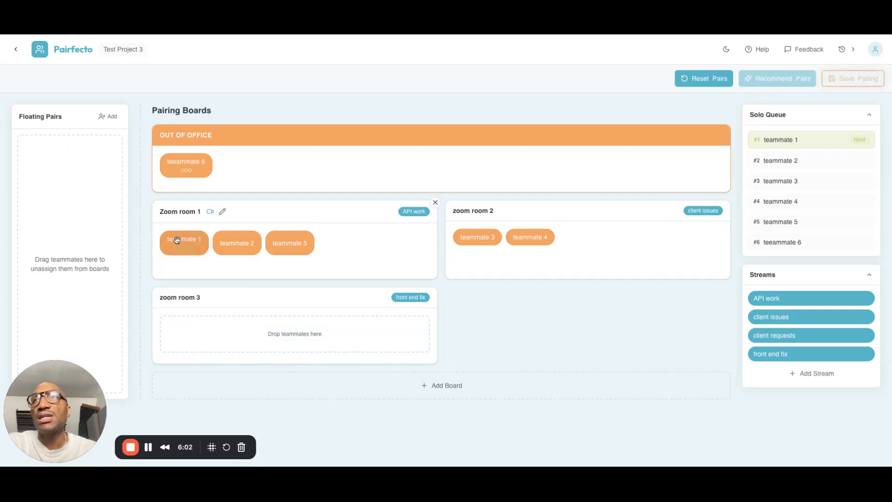
Move teammate 1 from Zoom room 1 to zoom room 3 and set teammate 1 to go solo
drag(177, 240, 210, 329)
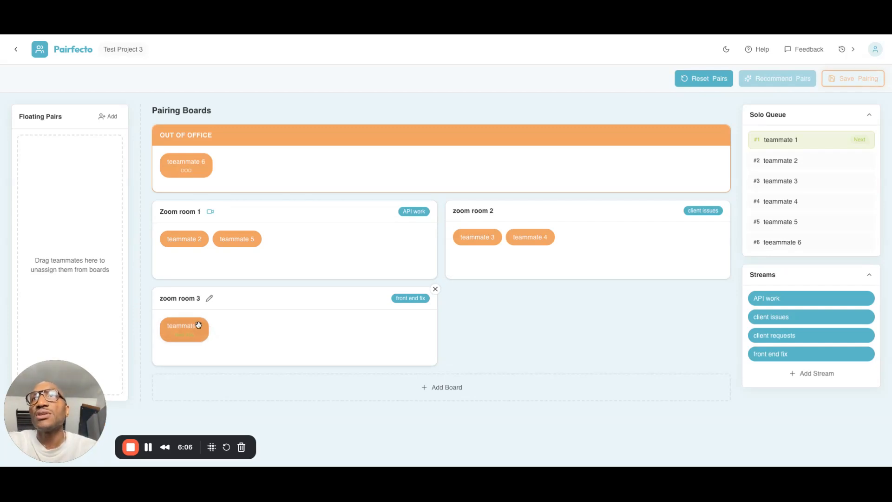
right_click(199, 324)
click(218, 365)
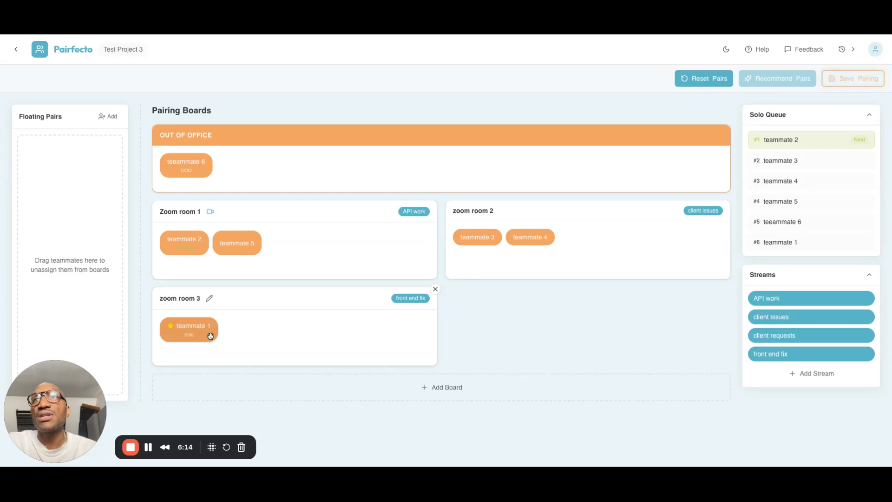
Set teammate 2 in Zoom room 1 and teammate 3 in zoom room 2 to carry context
right_click(198, 246)
click(210, 272)
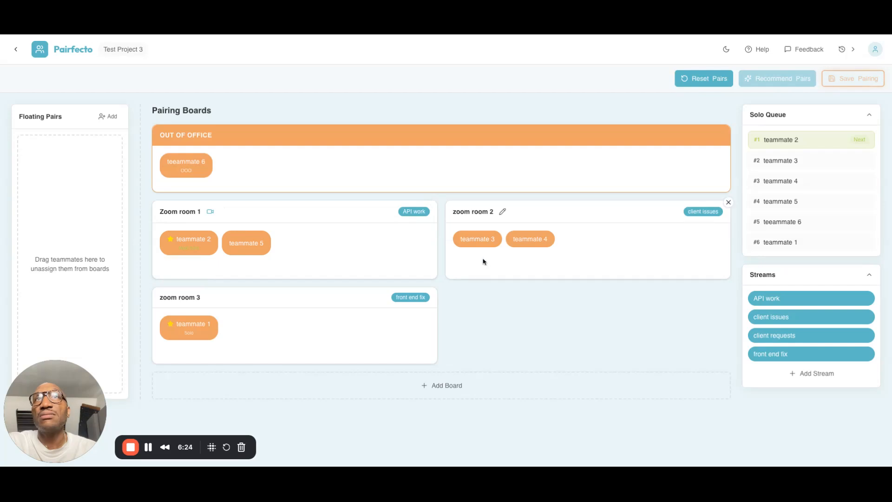
right_click(482, 242)
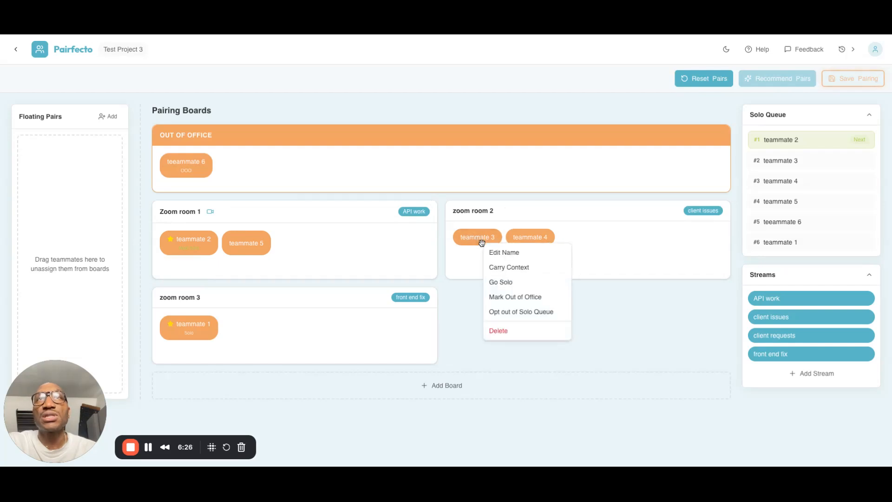
click(493, 268)
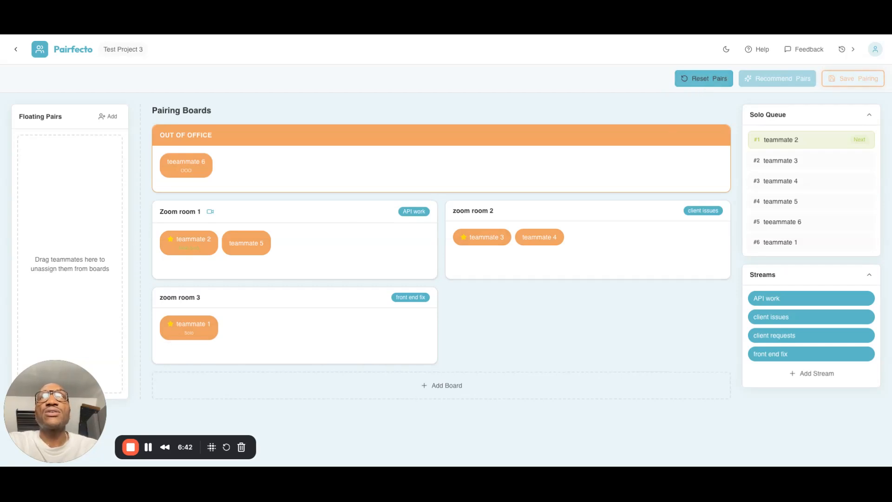
Reset the current pairs and end solo work for teammate 1 in zoom room 3
click(703, 78)
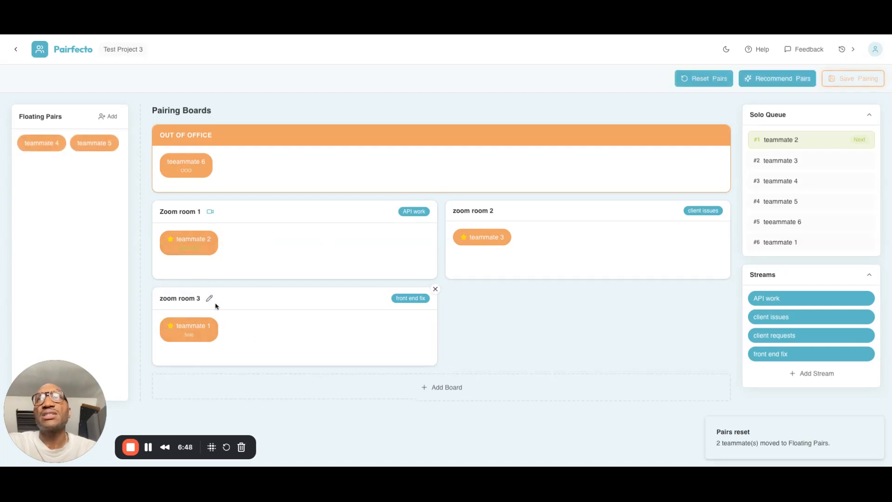
right_click(201, 336)
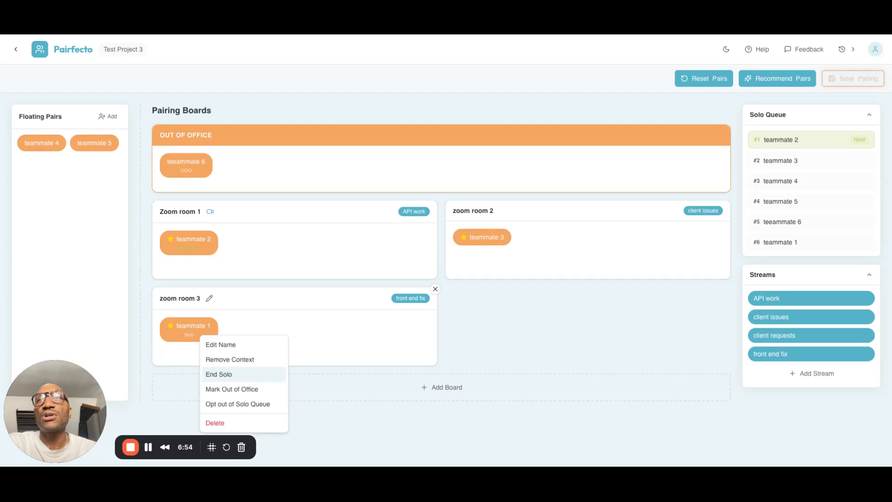
click(219, 374)
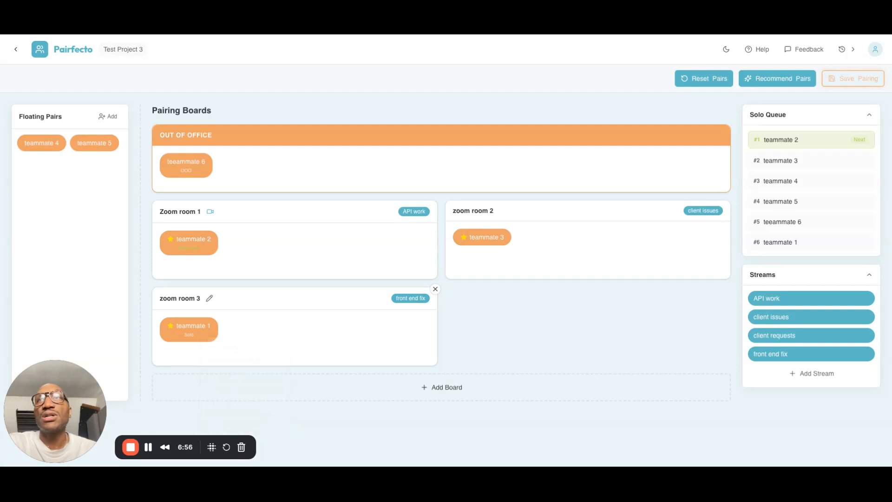
Set teammate 2 in Zoom room 1 to go solo and generate recommended pairs for the floating teammates
right_click(191, 247)
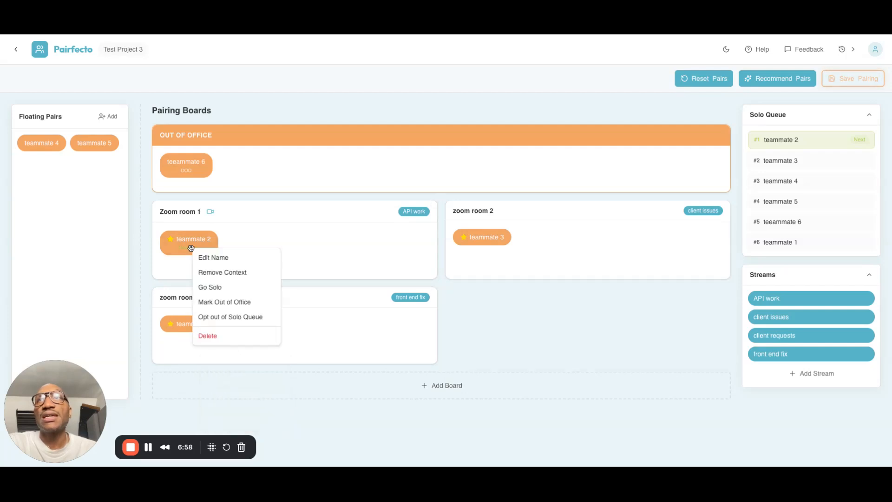
click(205, 288)
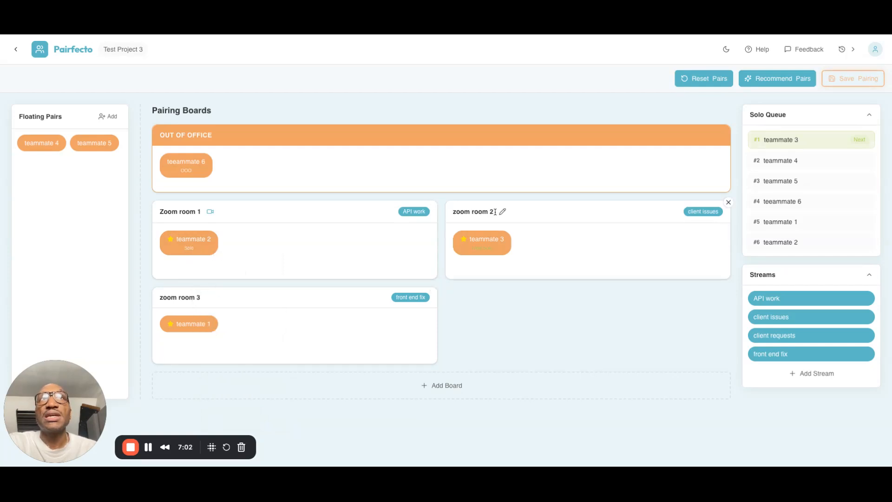
click(753, 79)
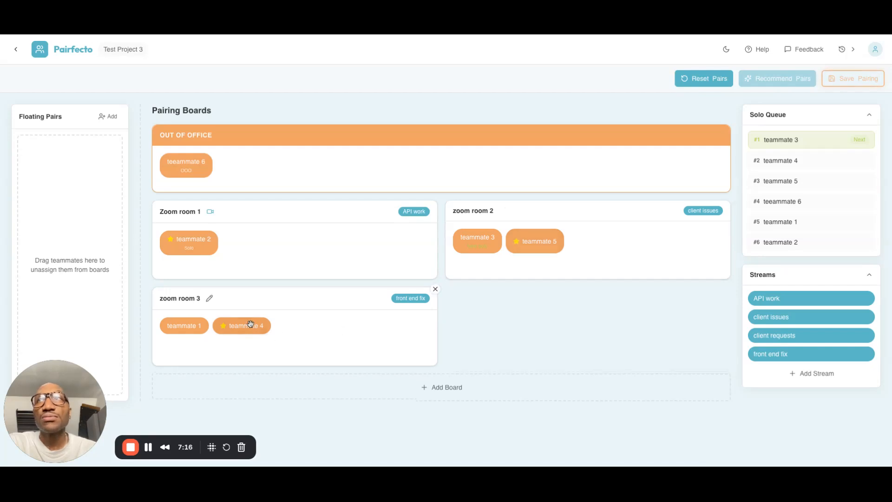
Bring teeammate 6 back from out of office to the floating pairs and reset the current pairs
right_click(191, 168)
click(202, 212)
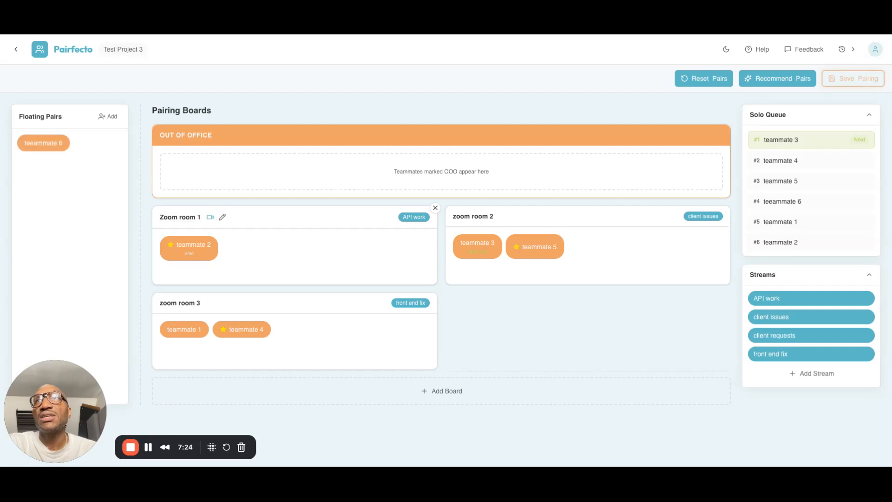
click(688, 79)
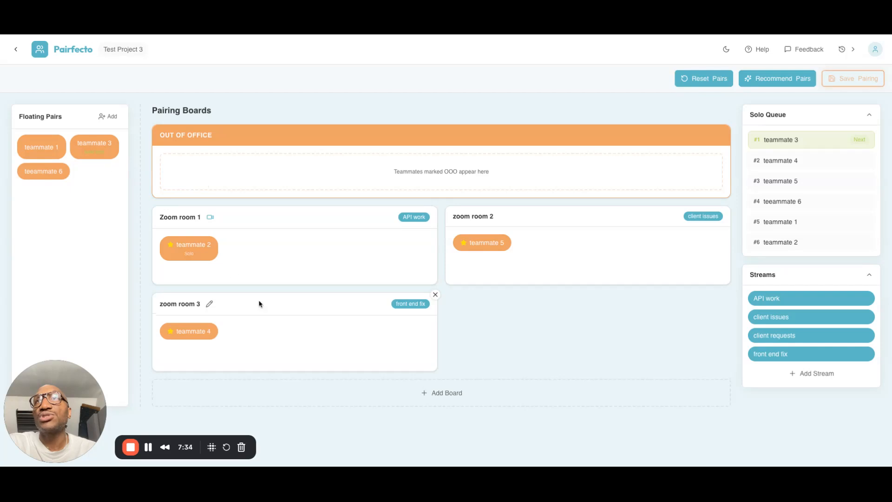
End solo work for teammate 2 in Zoom room 1 and generate recommended pairs for all floating teammates
right_click(203, 256)
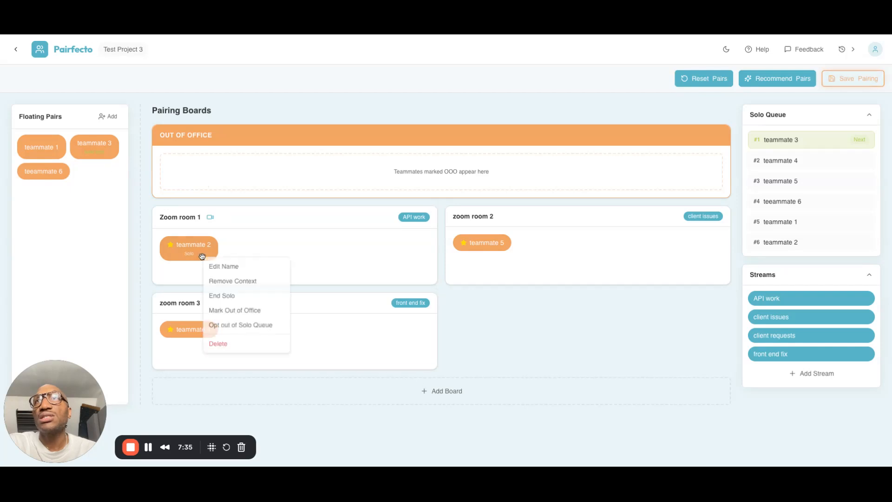
click(212, 297)
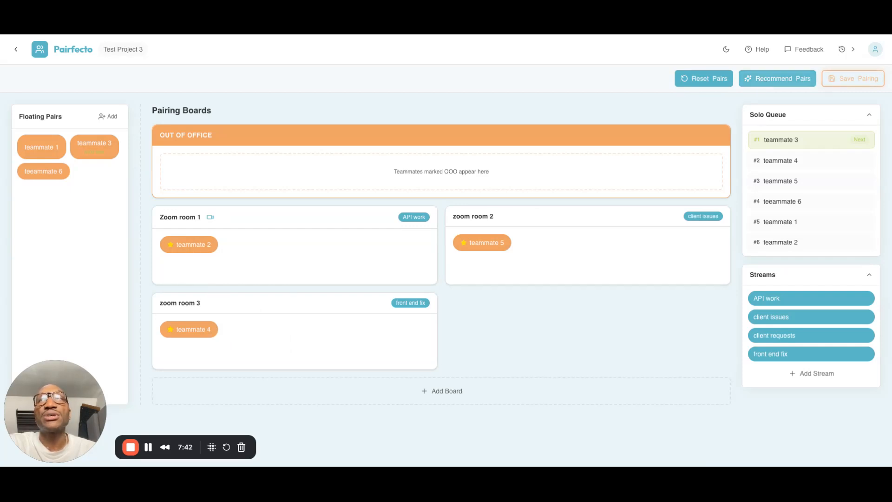
click(778, 78)
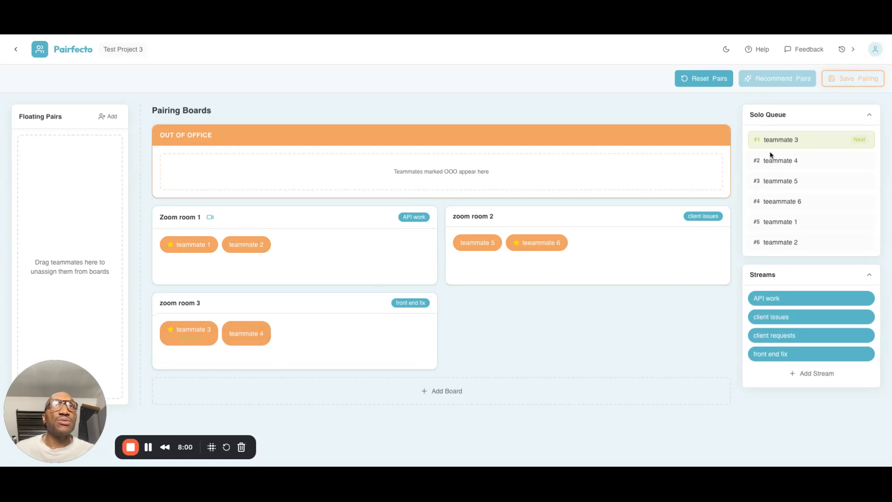
Look at the help overview of how pairing works and preview the dark theme, returning to the light theme
click(753, 52)
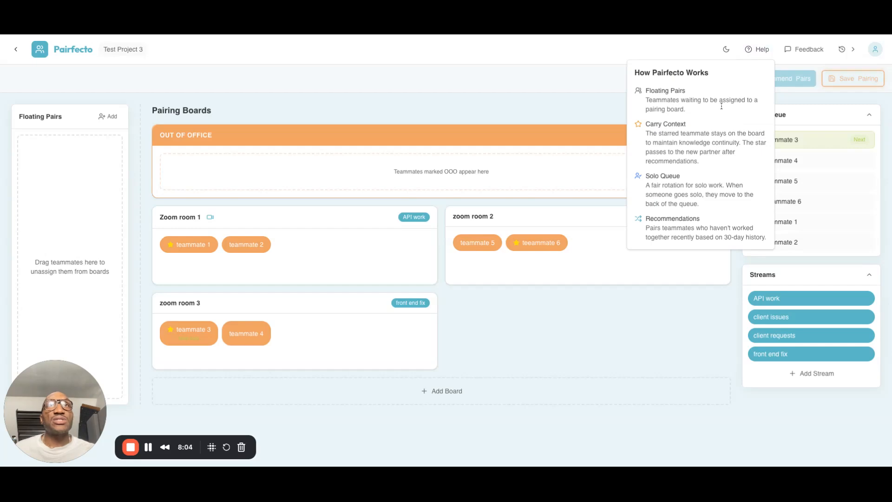
click(613, 64)
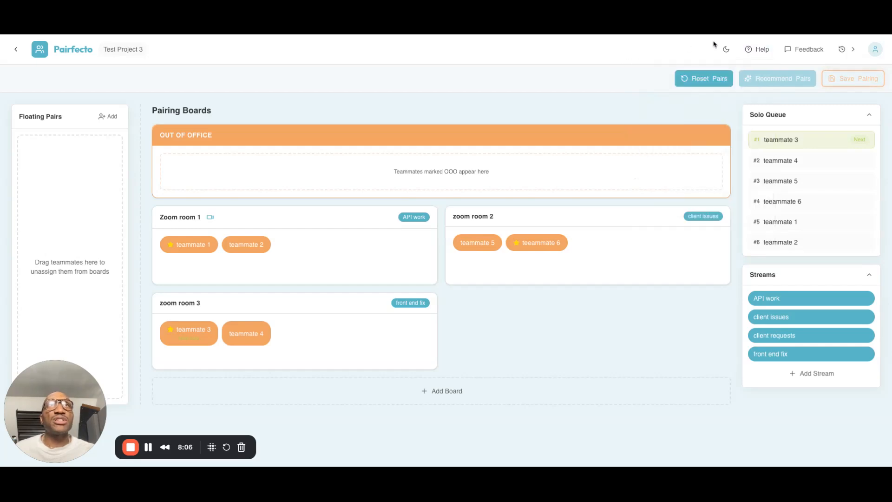
click(726, 50)
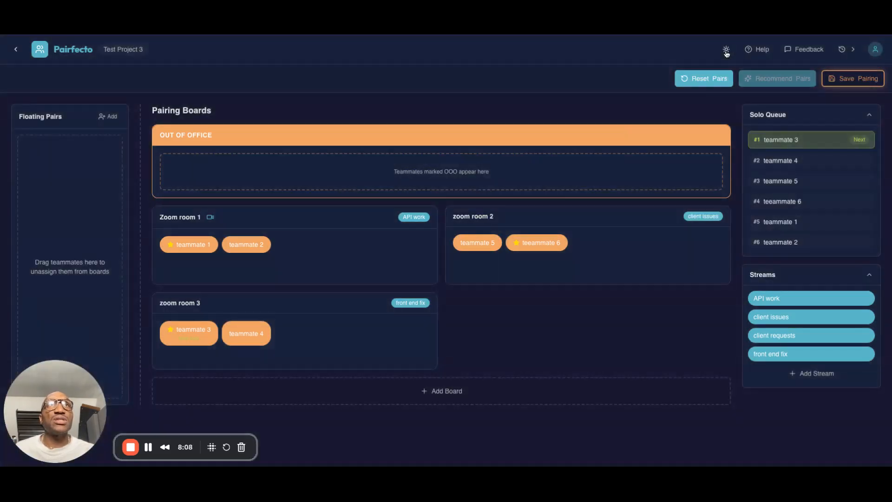
click(726, 50)
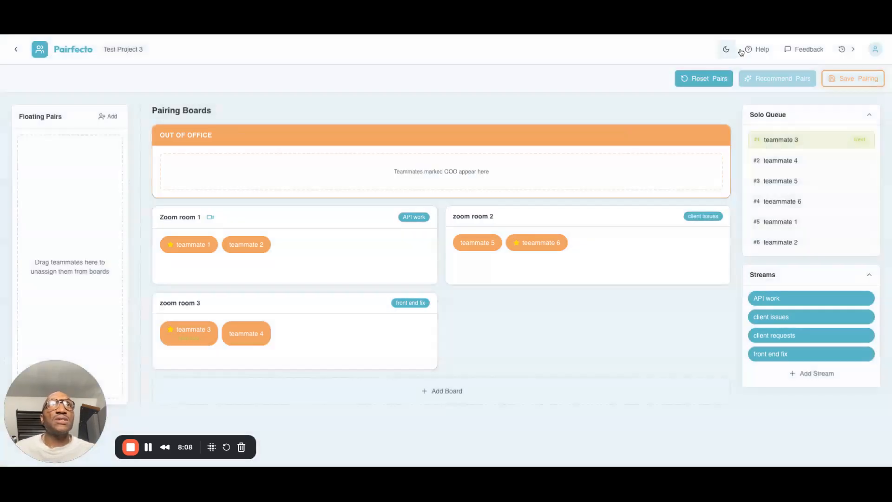
Review the pair rotation history and save the current pairing configuration
click(841, 49)
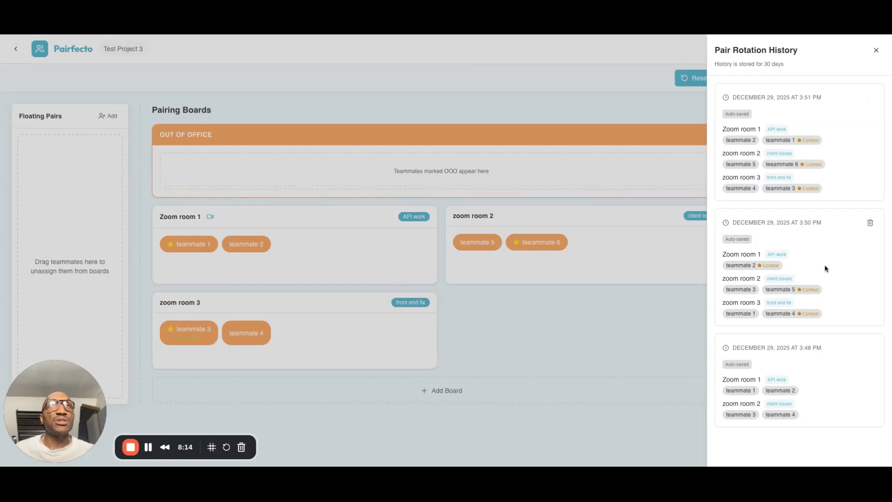
click(877, 50)
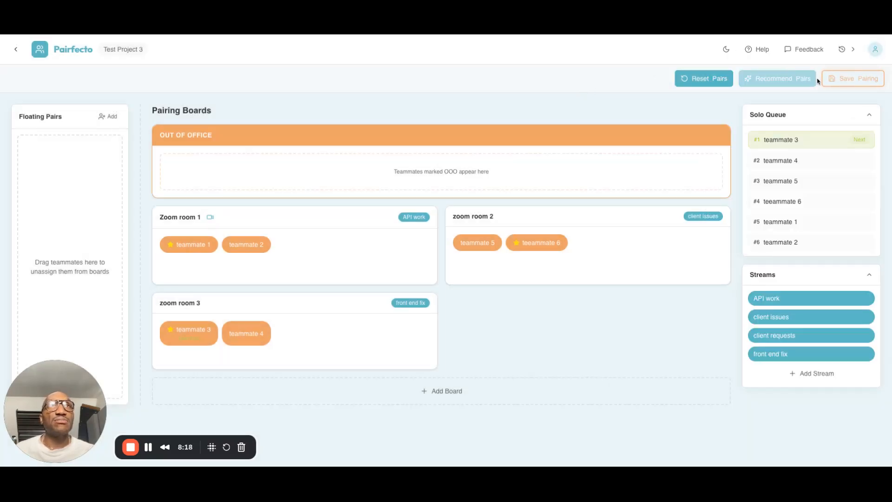
click(832, 84)
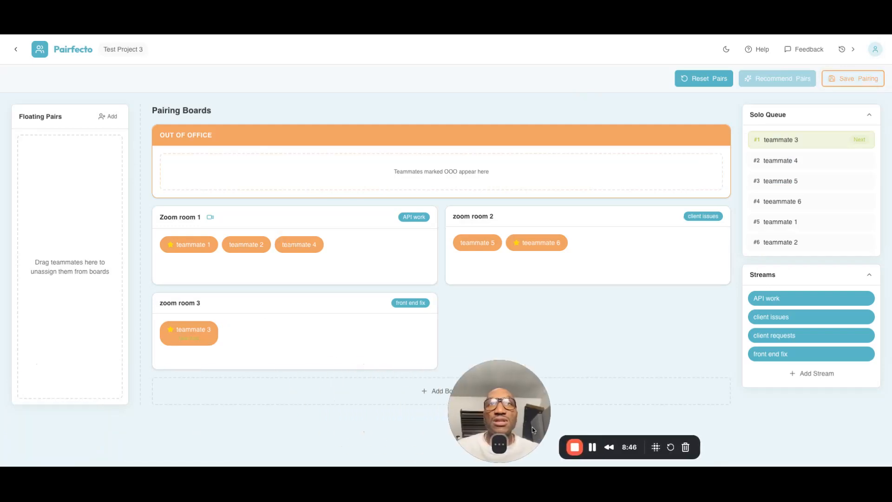
drag(532, 427, 581, 405)
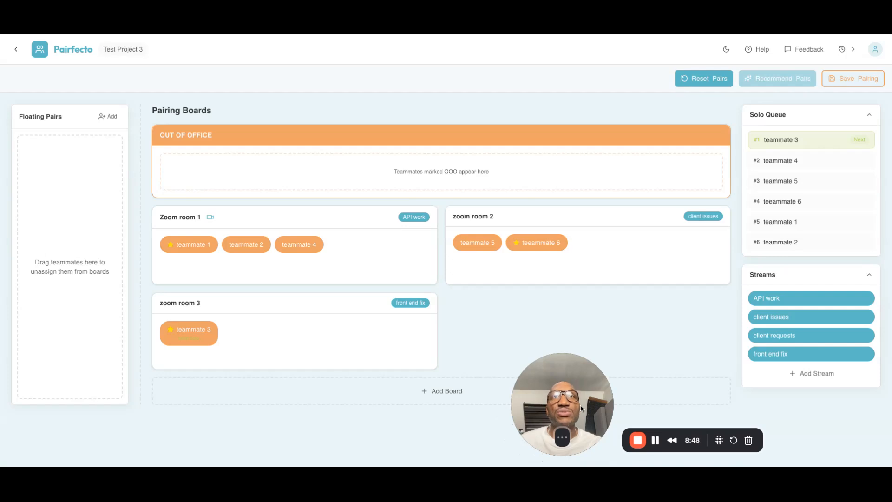